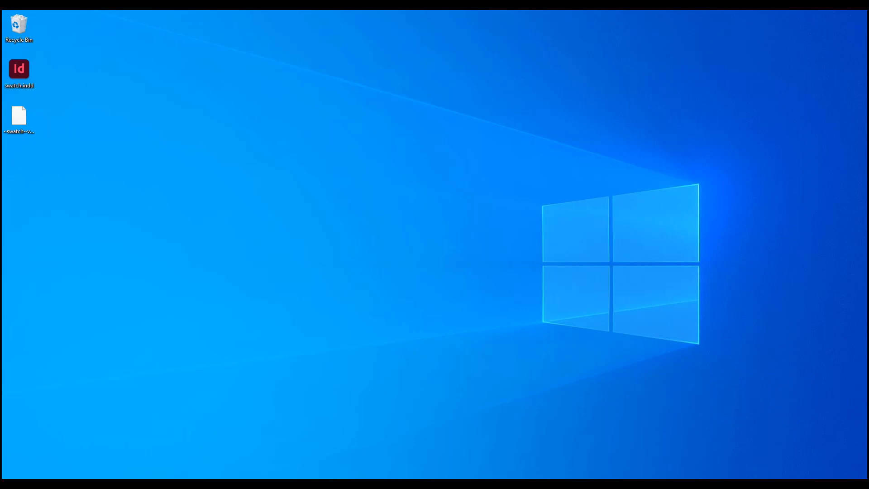
Switch to InDesign with the blank A4 document swatch.indd open
click(456, 484)
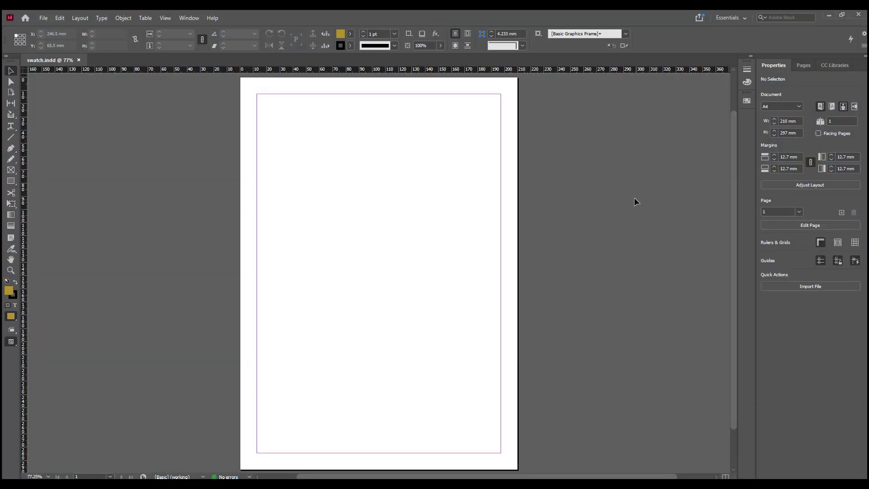
scroll(642, 196, up, 3)
scroll(639, 178, down, 2)
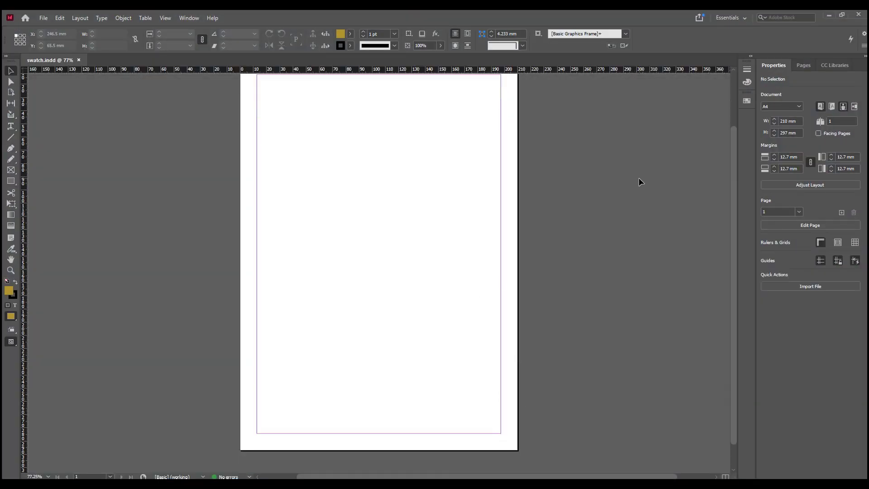
scroll(639, 178, up, 1)
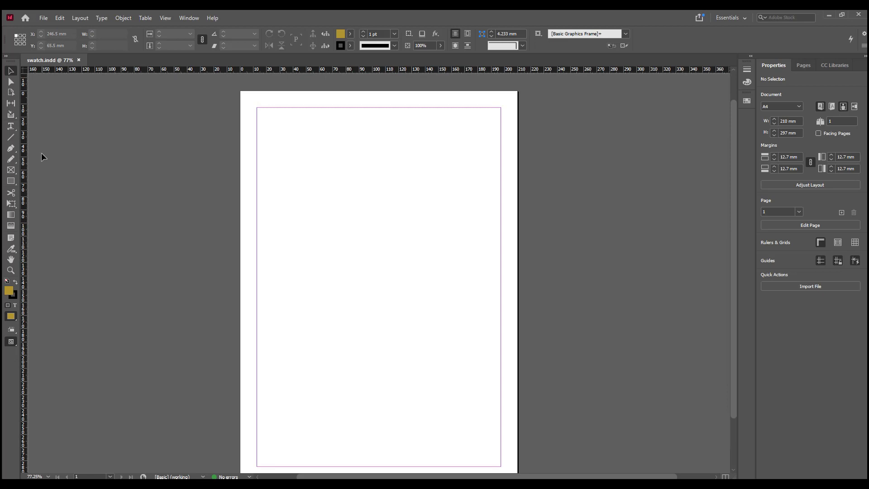
click(11, 181)
drag(268, 120, 355, 181)
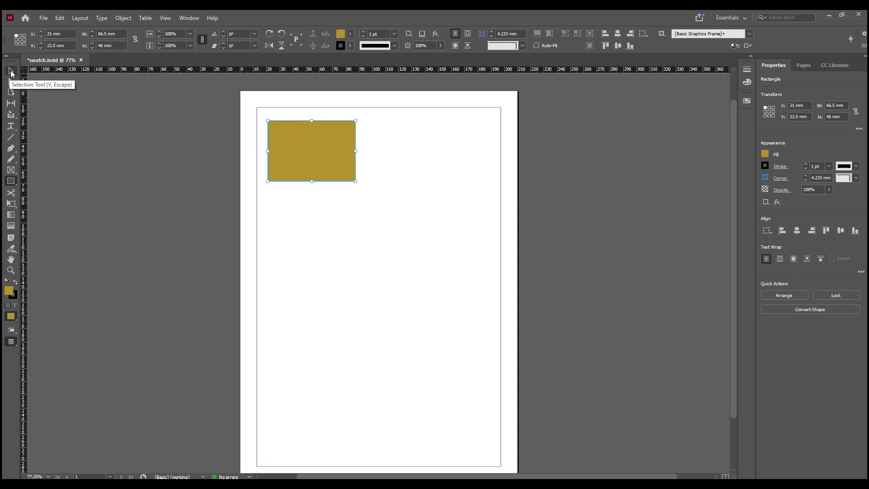
click(11, 72)
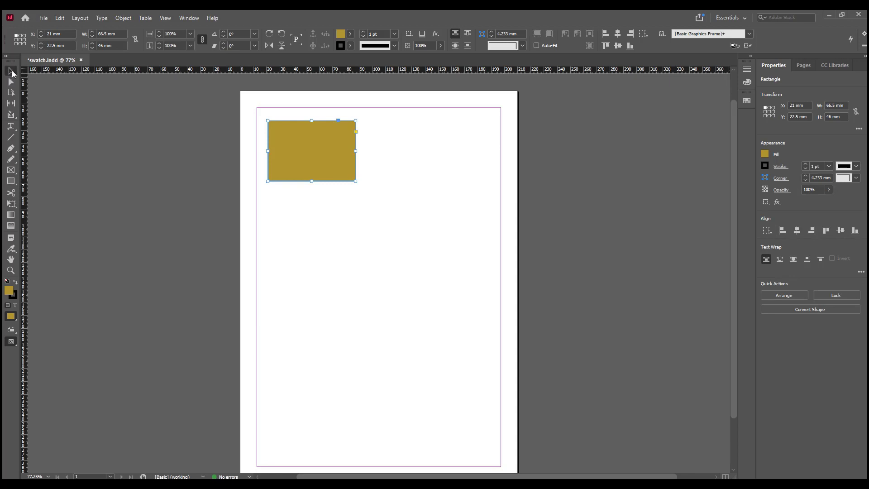
key(Delete)
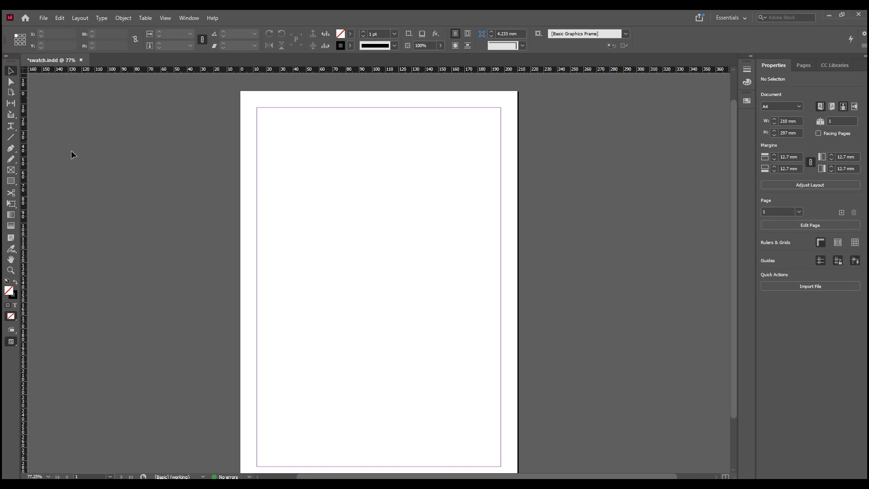
Draw an unfilled rectangle about 72.5 mm by 51 mm near the page's upper-left margin corner and deselect it
click(11, 180)
drag(265, 117, 361, 185)
click(11, 71)
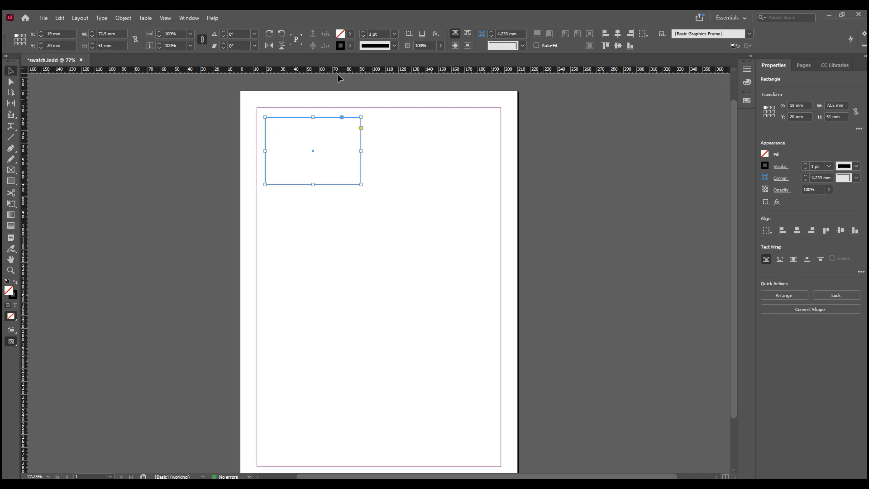
click(590, 159)
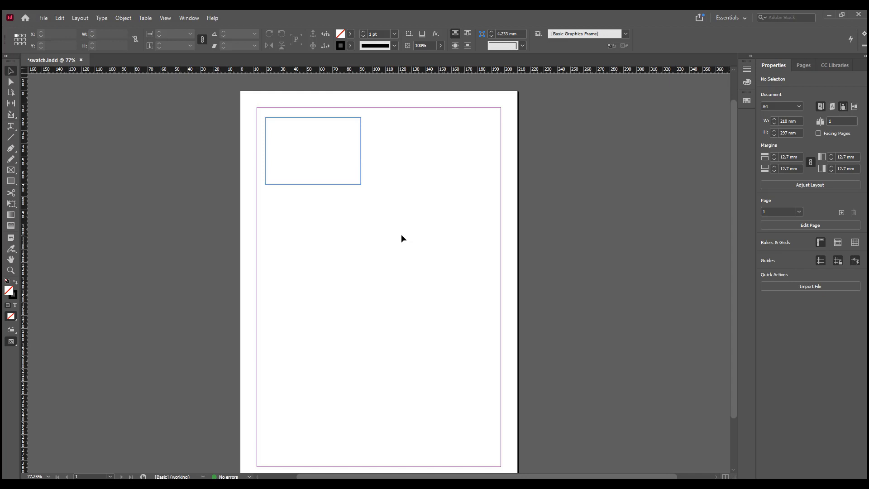
key(F5)
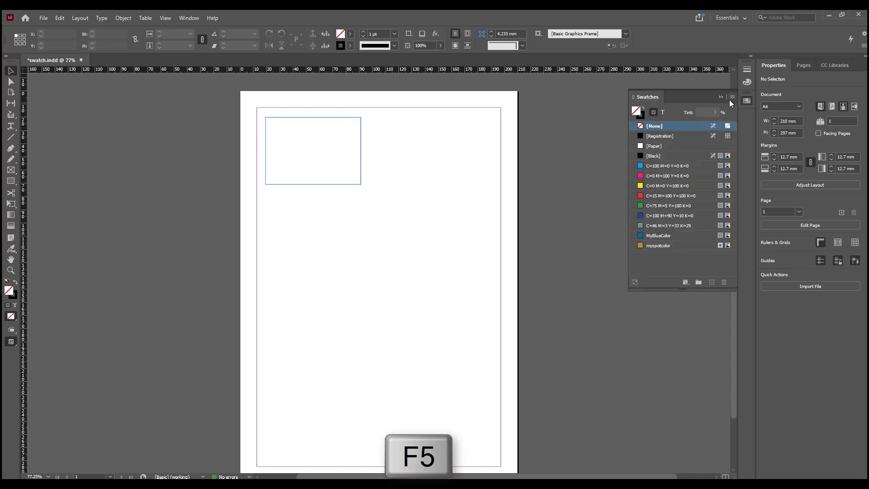
drag(699, 96, 671, 106)
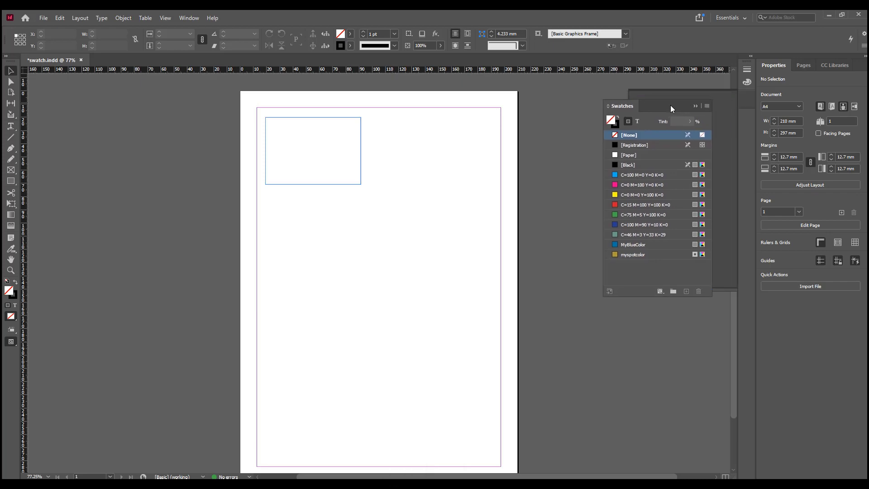
click(706, 97)
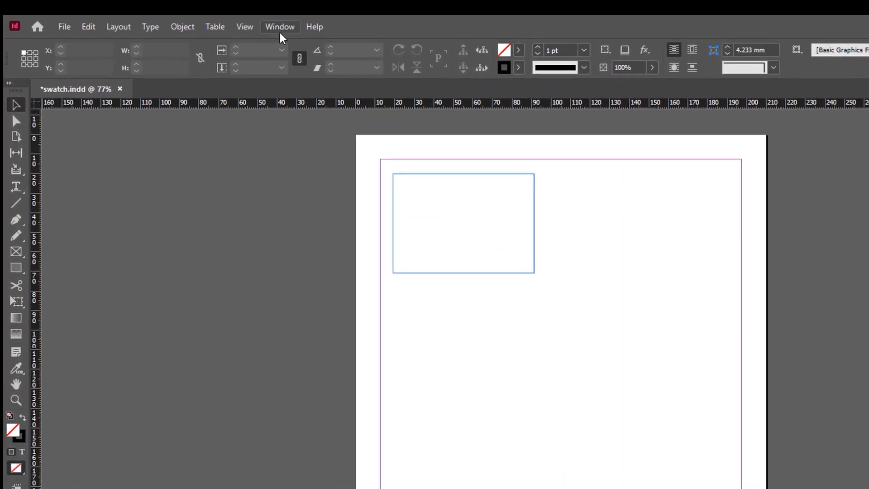
Show the Swatches panel and place it beside the page
click(189, 18)
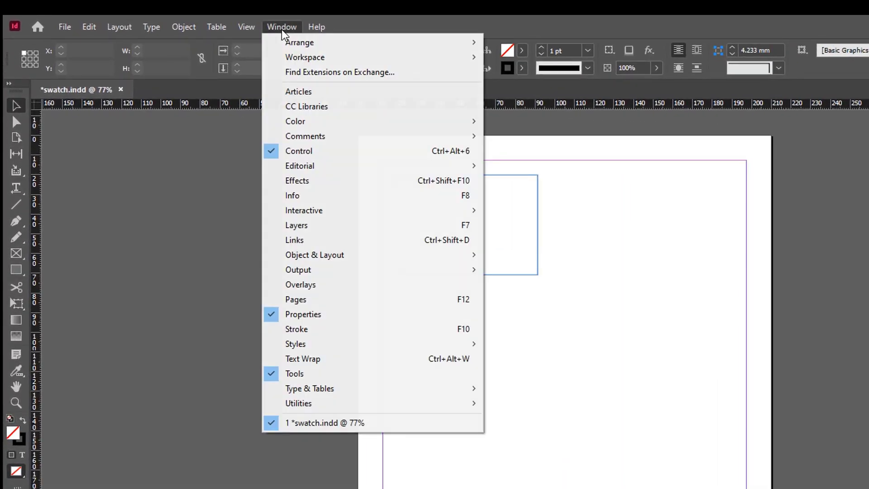
mouse_move(304, 124)
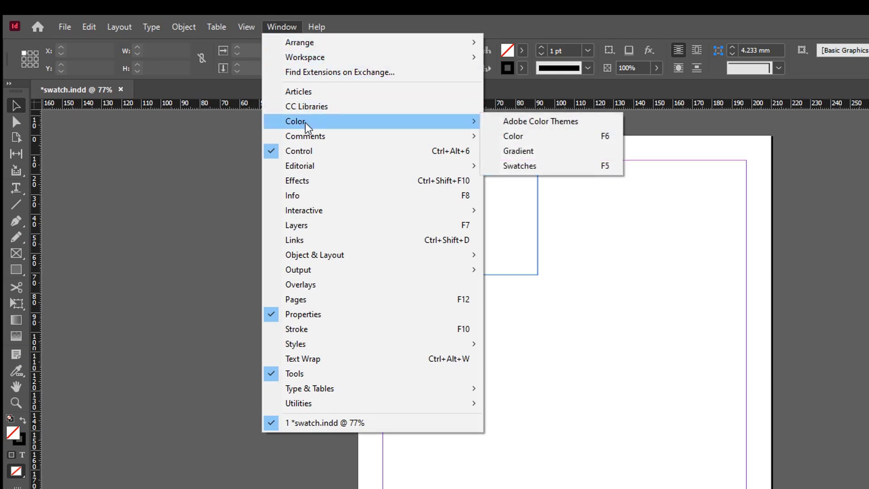
click(528, 168)
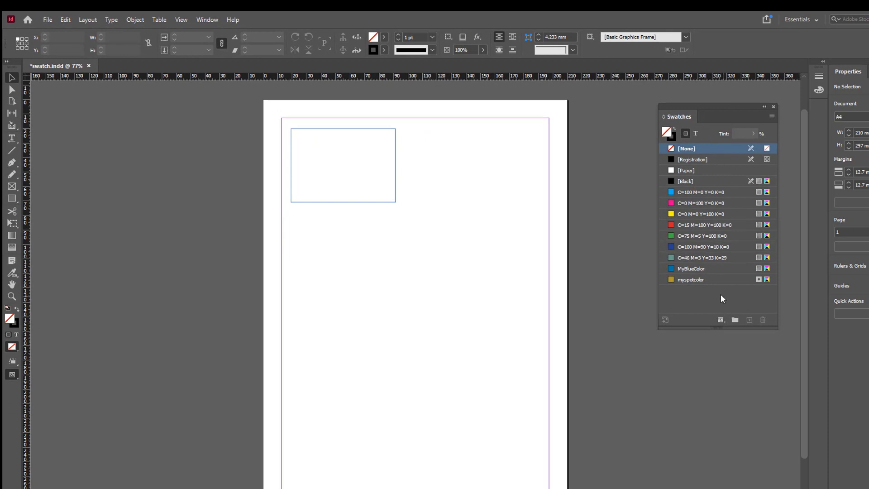
drag(723, 107, 730, 99)
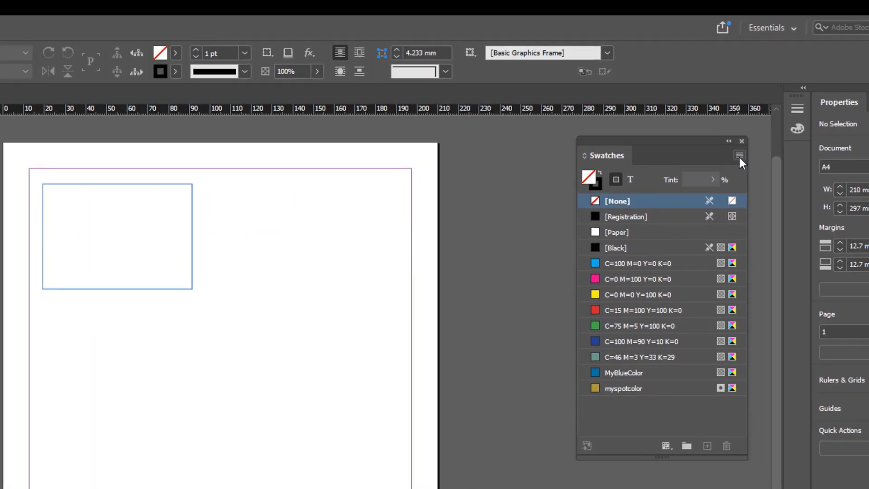
Start a new gradient swatch and name it LIGHT YELLOW TO DARK YELLOW
click(778, 110)
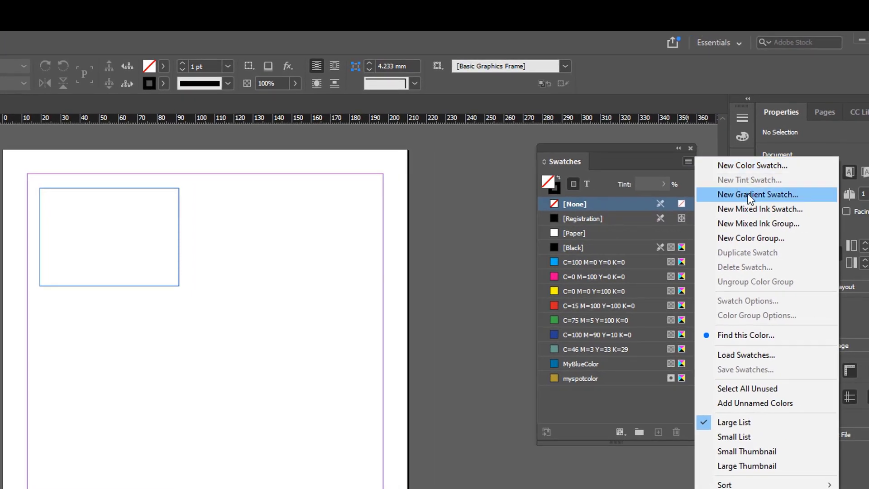
click(776, 195)
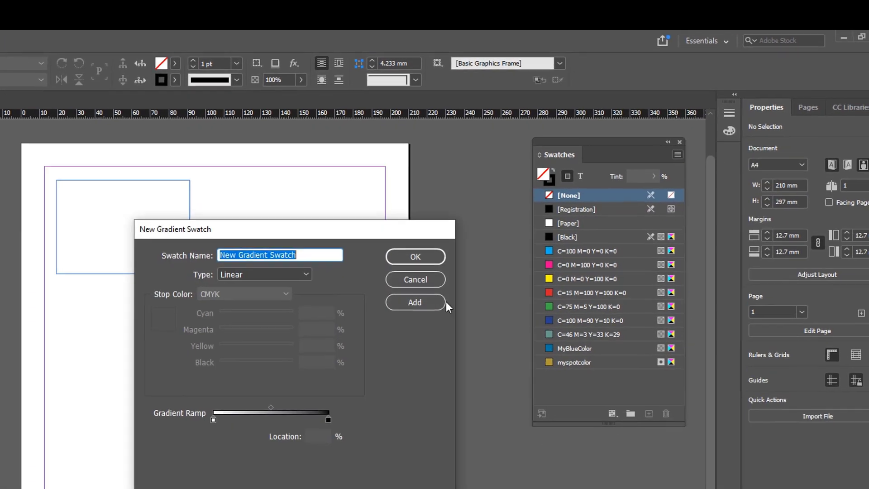
drag(351, 228, 416, 147)
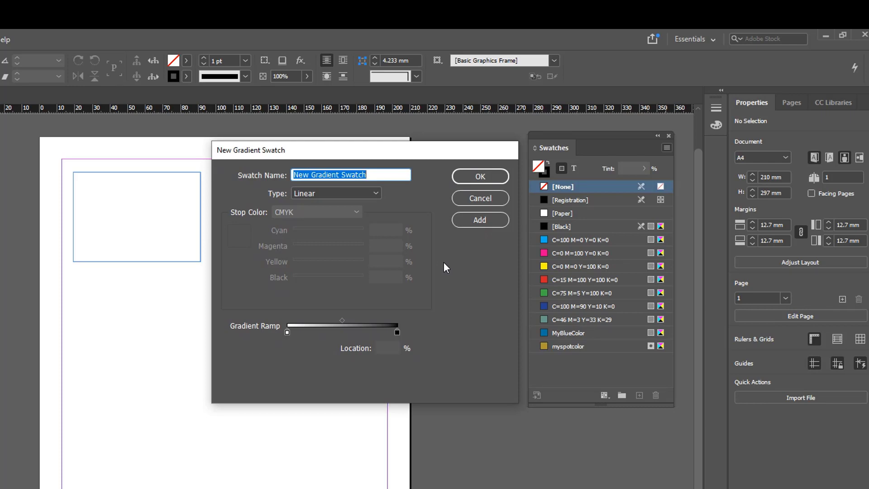
text(LIGHT YEL)
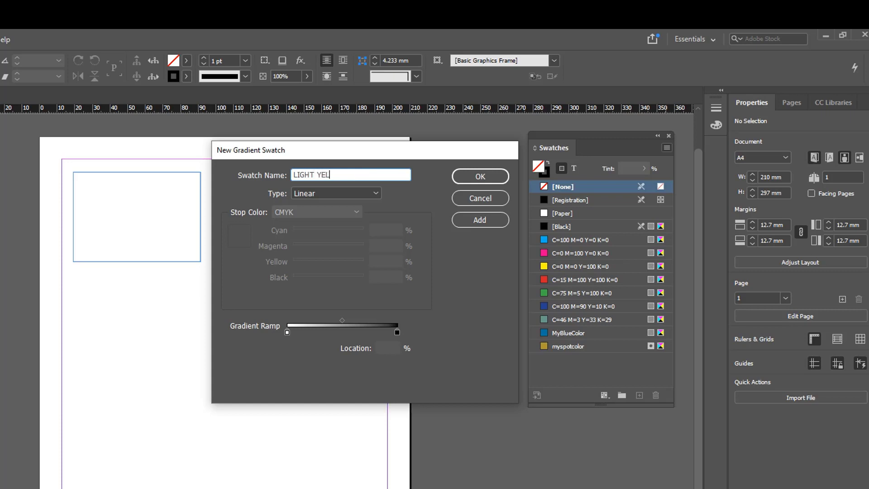
text(LOW TO DARK YELLOW)
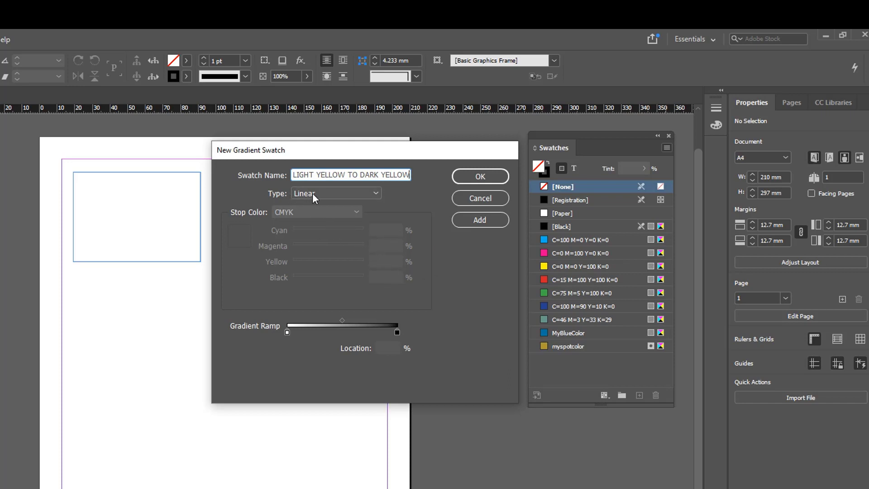
Keep the gradient type Linear and set the ramp's starting stop to a light yellow with 34% yellow
click(346, 194)
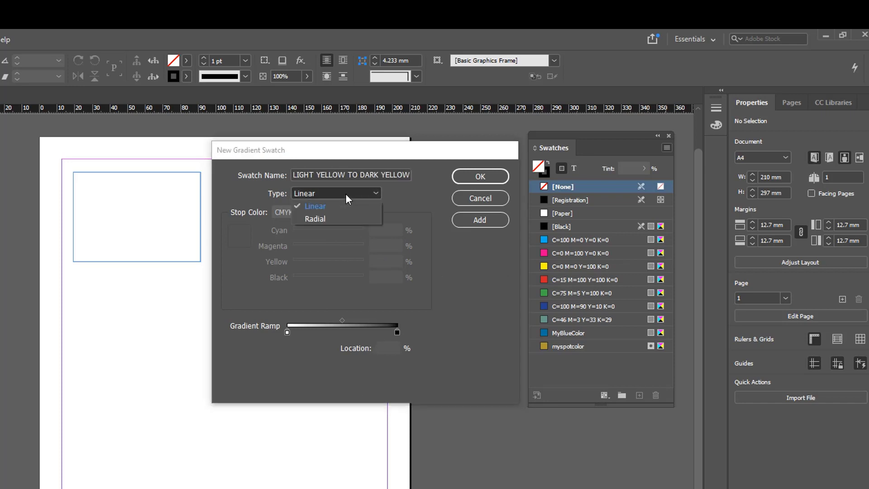
click(319, 207)
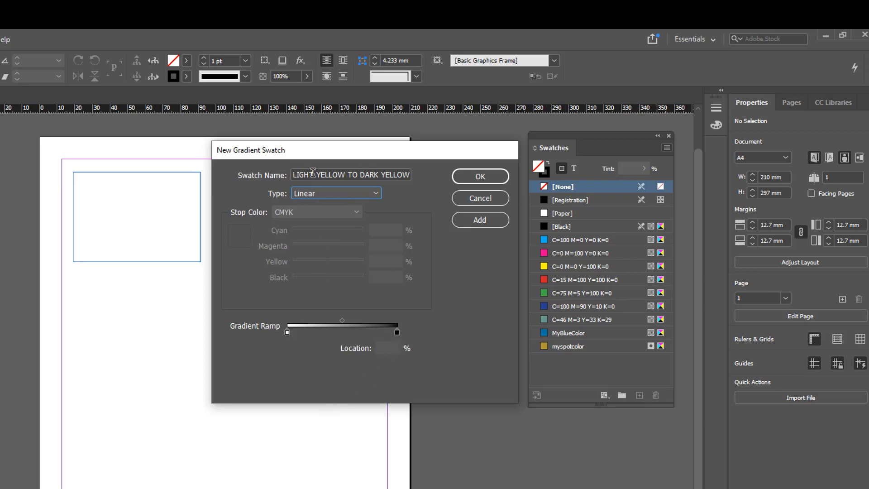
click(287, 333)
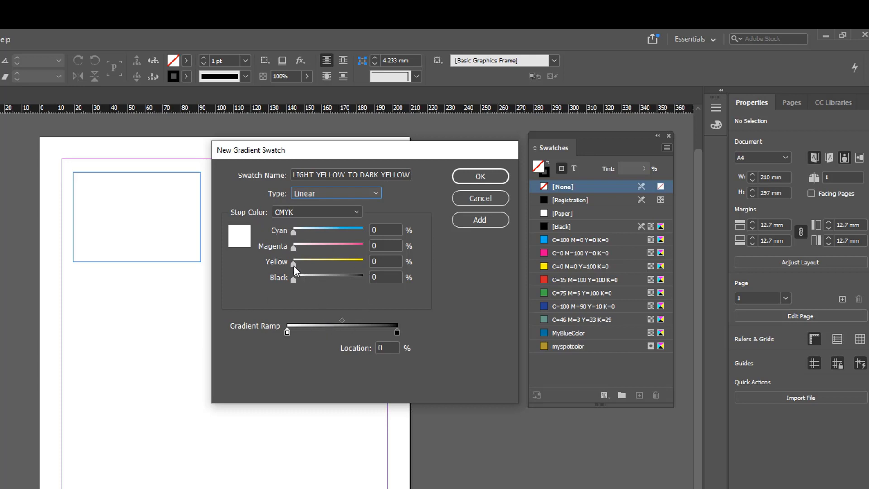
drag(296, 266, 317, 264)
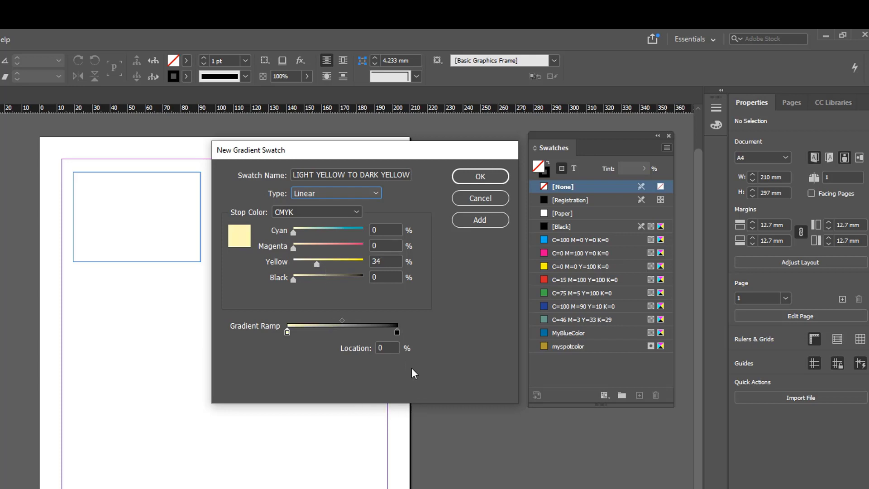
Set the gradient's end stop to CMYK with 9% cyan, 21% magenta, 75% yellow and 0% black, and save the swatch
click(400, 332)
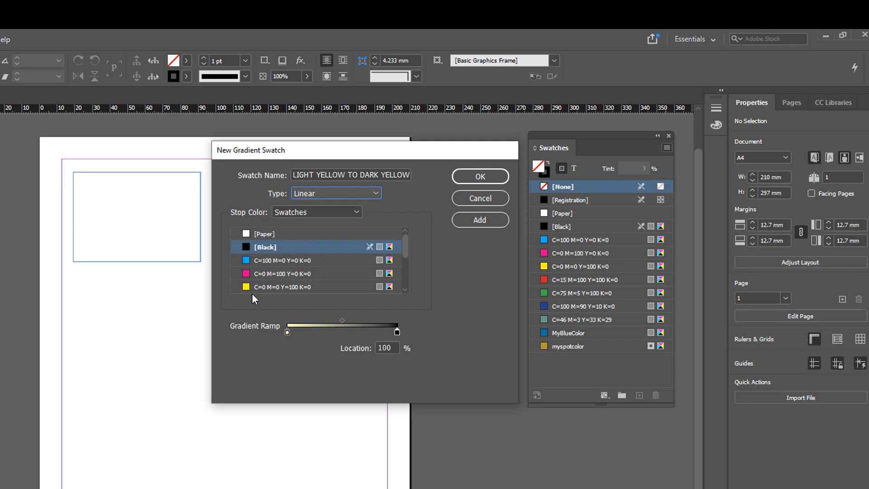
mouse_move(406, 246)
mouse_down()
mouse_move(406, 277)
mouse_move(414, 230)
mouse_up()
drag(402, 255, 409, 278)
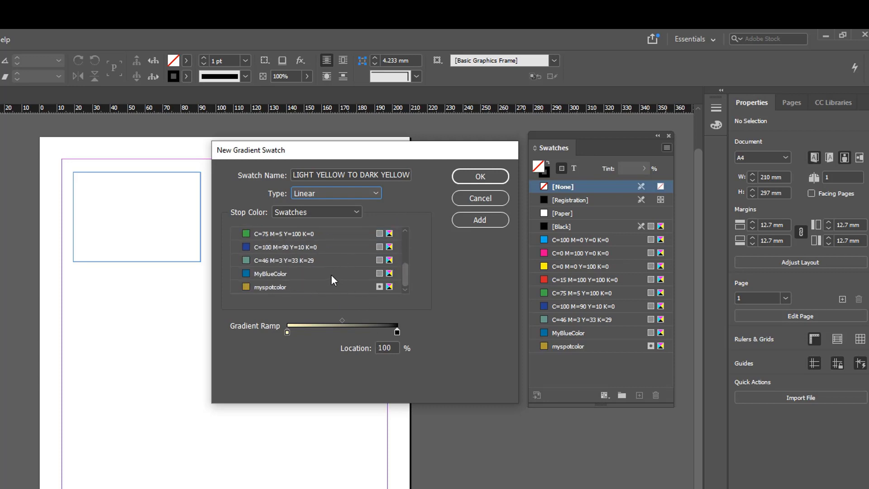
drag(403, 283, 406, 239)
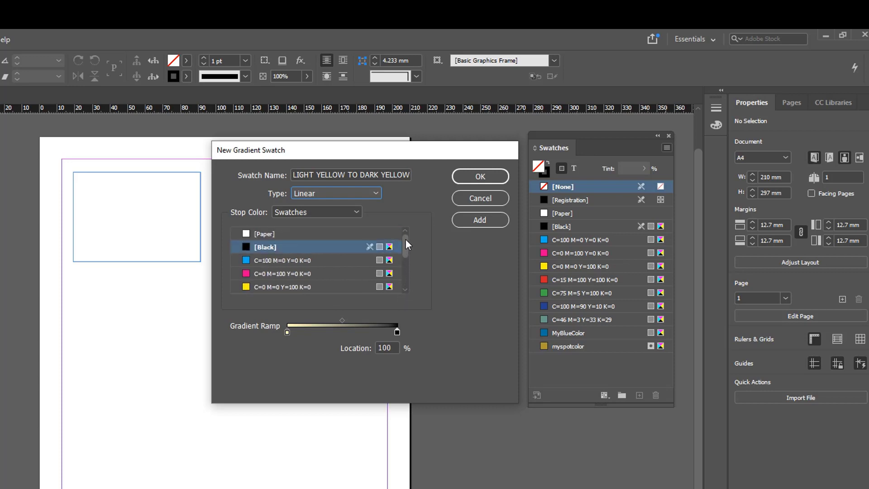
click(348, 212)
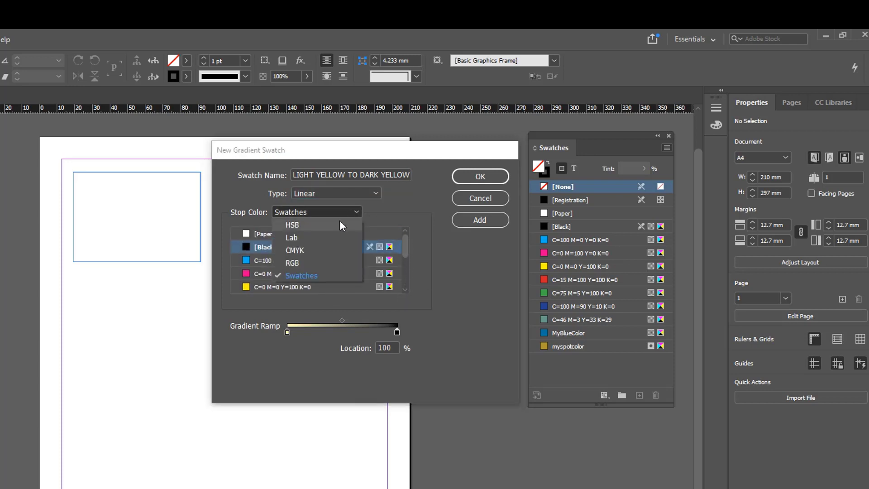
click(318, 252)
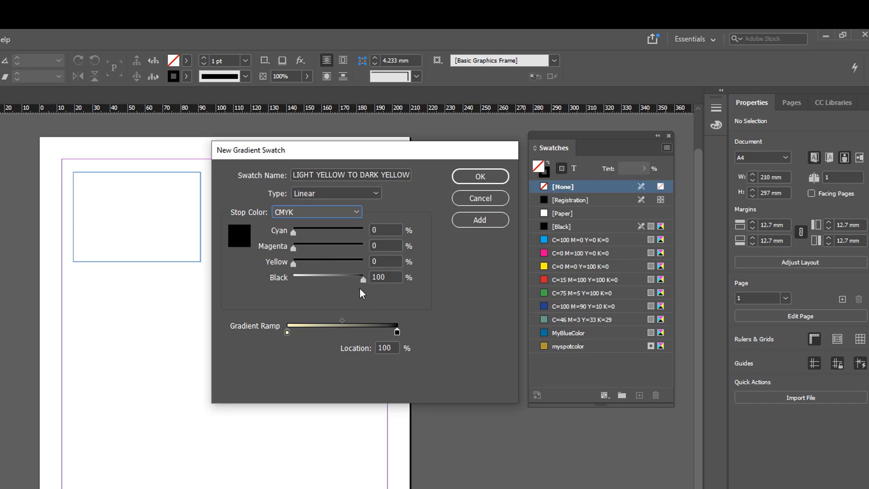
drag(362, 281, 344, 266)
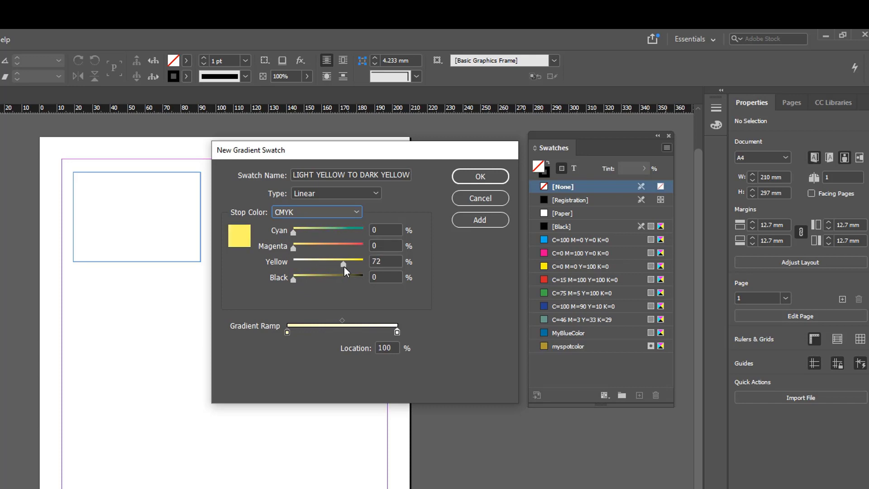
drag(344, 266, 346, 267)
drag(294, 247, 308, 249)
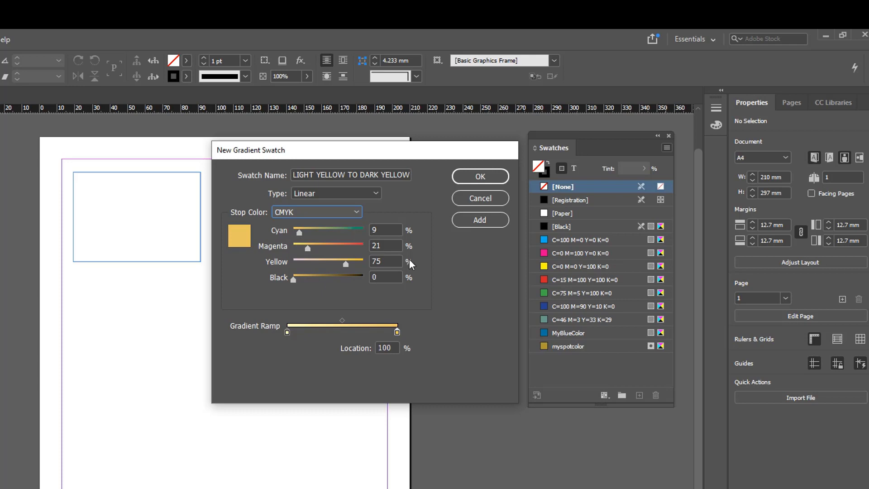
click(473, 181)
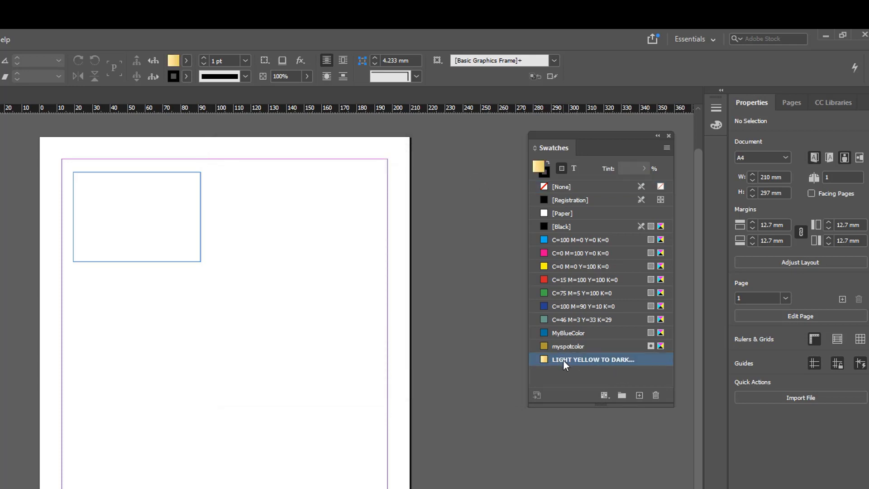
Widen the swatch list to fit the full names and fill the rectangle with the LIGHT YELLOW TO DARK YELLOW gradient
drag(526, 385, 472, 383)
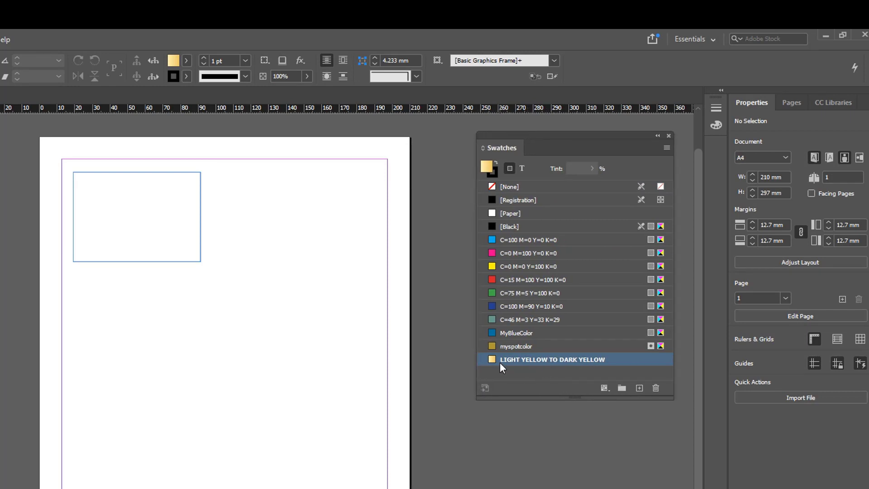
click(172, 172)
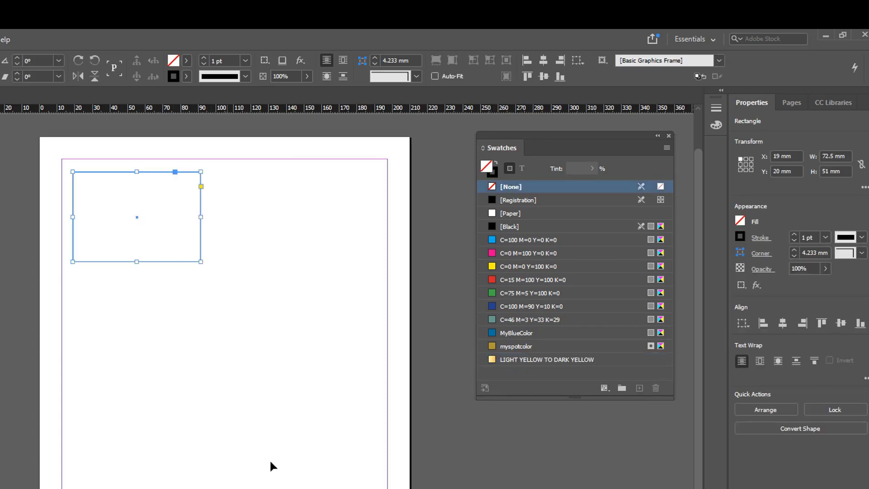
click(523, 359)
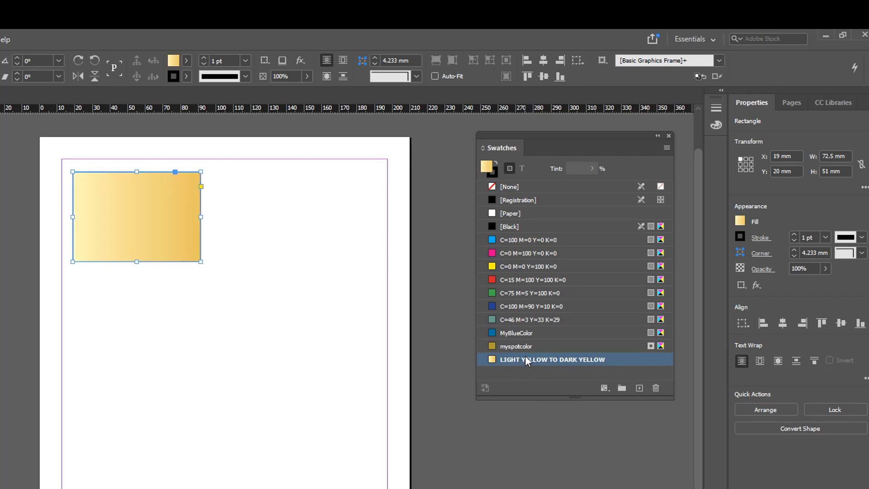
Undo the gradient fill and deselect the rectangle, then fill it by dropping the LIGHT YELLOW TO DARK YELLOW swatch onto it
key(ctrl+z)
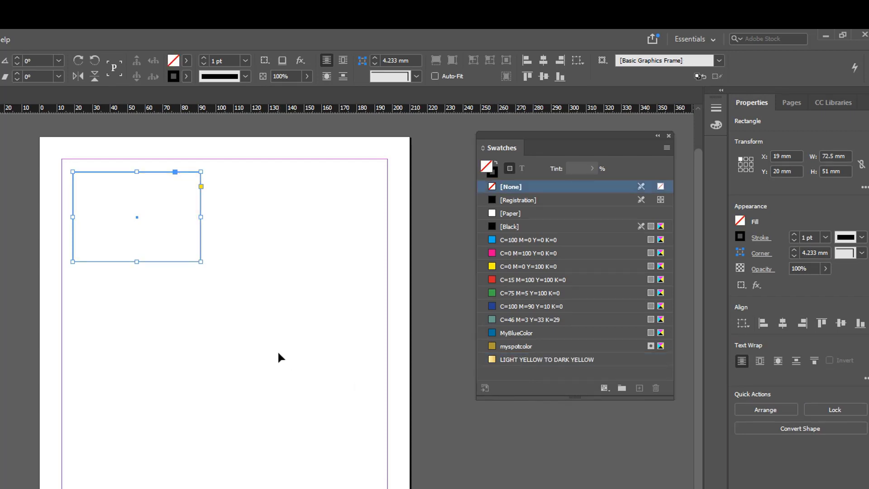
click(278, 349)
drag(514, 360, 172, 237)
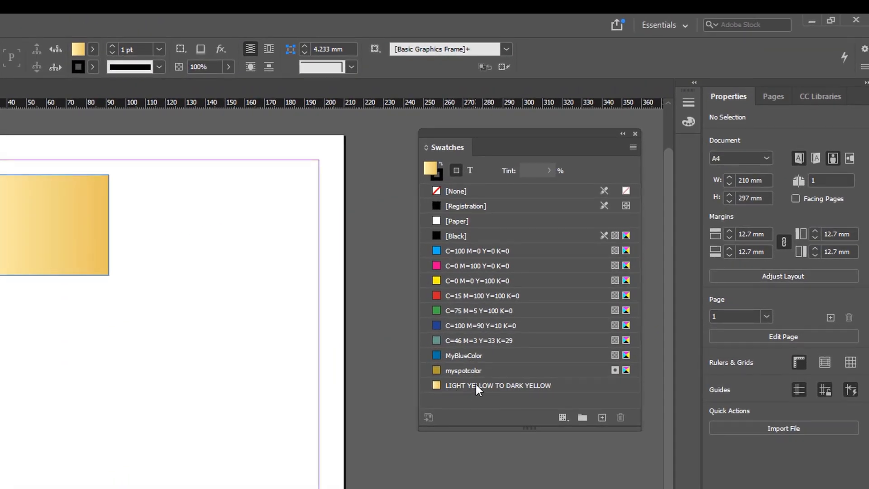
Open the gradient options of the LIGHT YELLOW TO DARK YELLOW swatch, set the end stop's black to 27% and turn on the preview
right_click(476, 384)
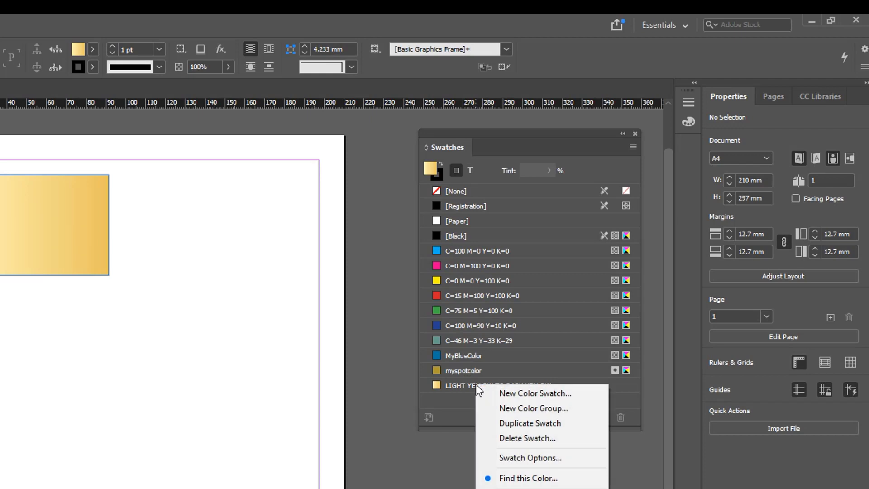
click(526, 458)
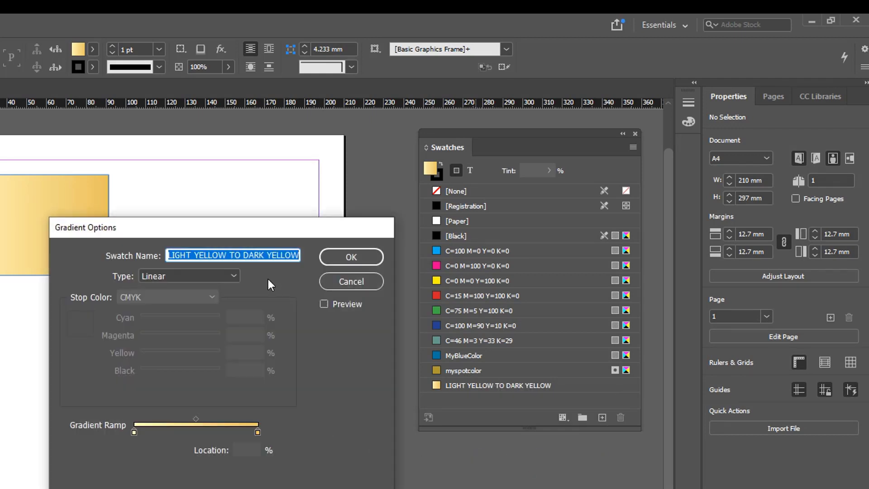
drag(238, 234, 312, 162)
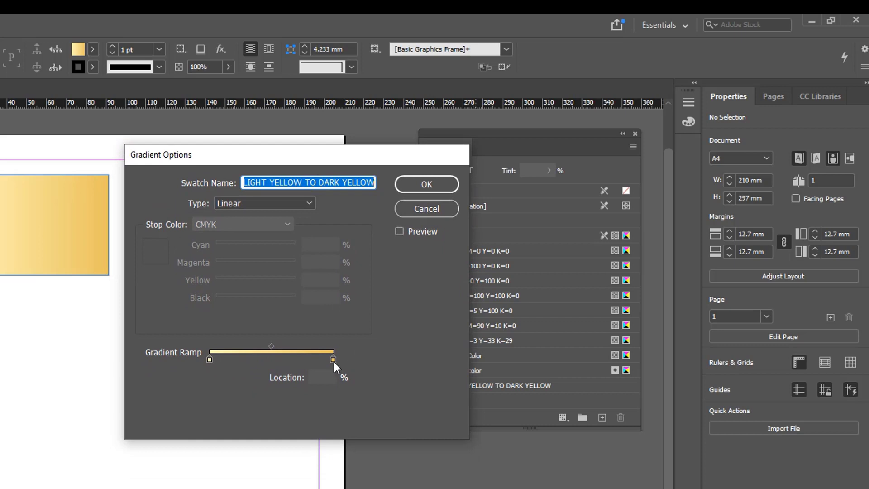
click(333, 360)
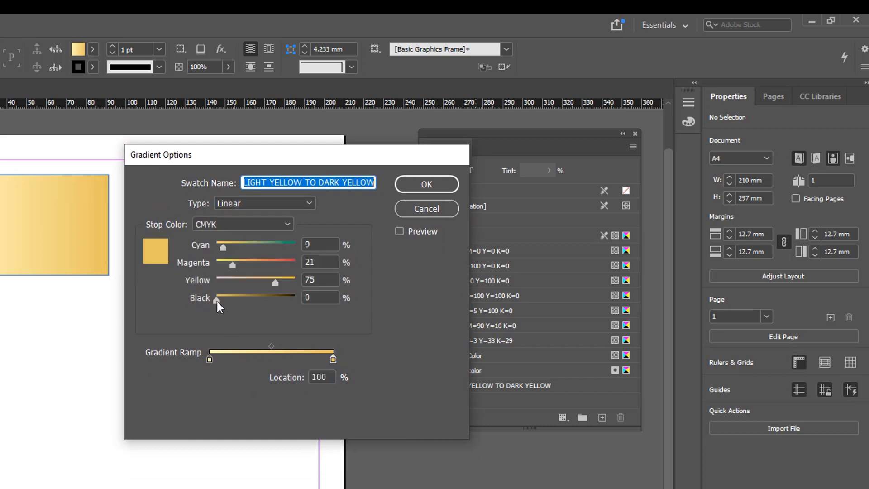
drag(216, 301, 243, 304)
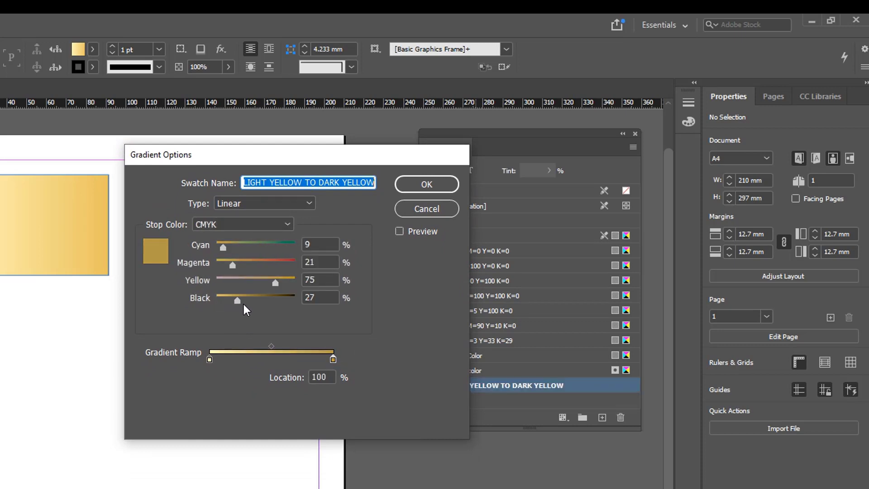
click(400, 232)
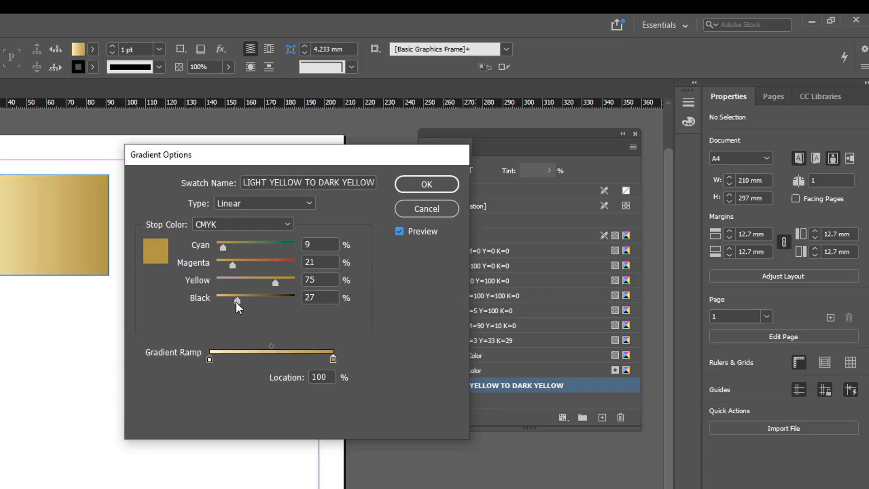
Adjust the gradient's end stop to 45% magenta, 86% yellow and 20% black, and save the swatch
drag(237, 301, 232, 301)
drag(278, 284, 284, 283)
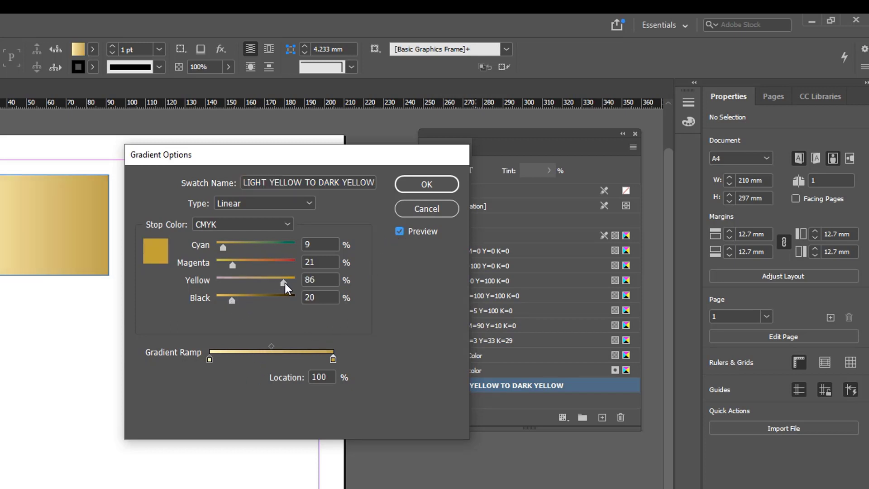
drag(236, 265, 252, 265)
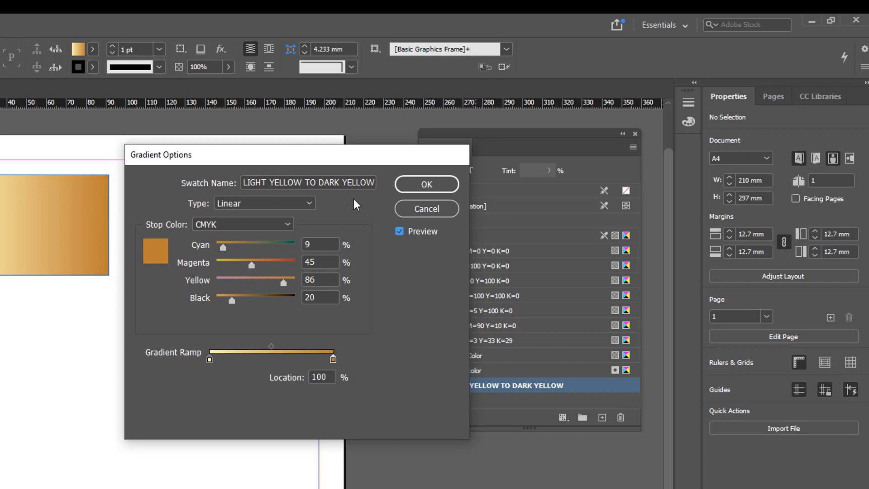
click(414, 188)
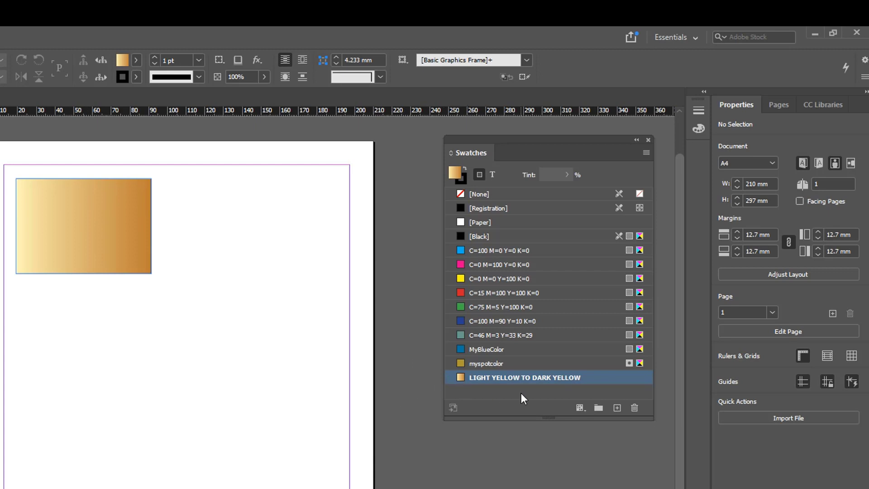
Reopen the LIGHT YELLOW TO DARK YELLOW gradient options and check the color and location of its start and end stops
right_click(493, 383)
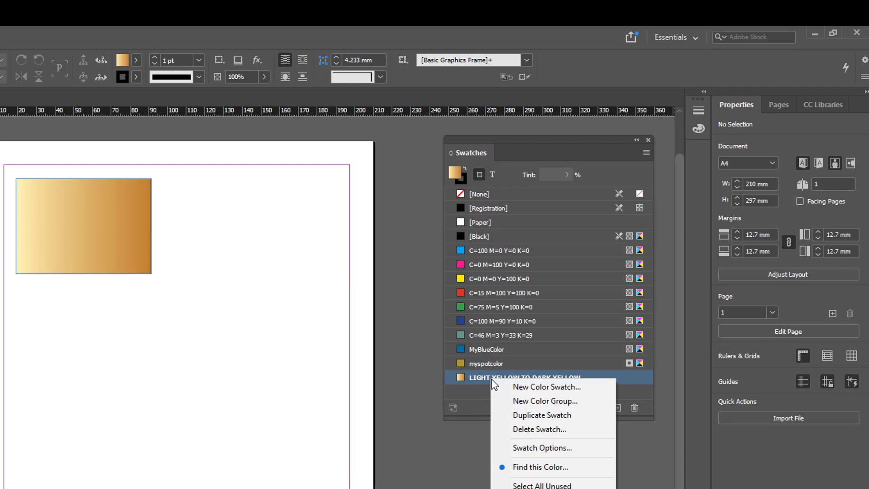
click(552, 448)
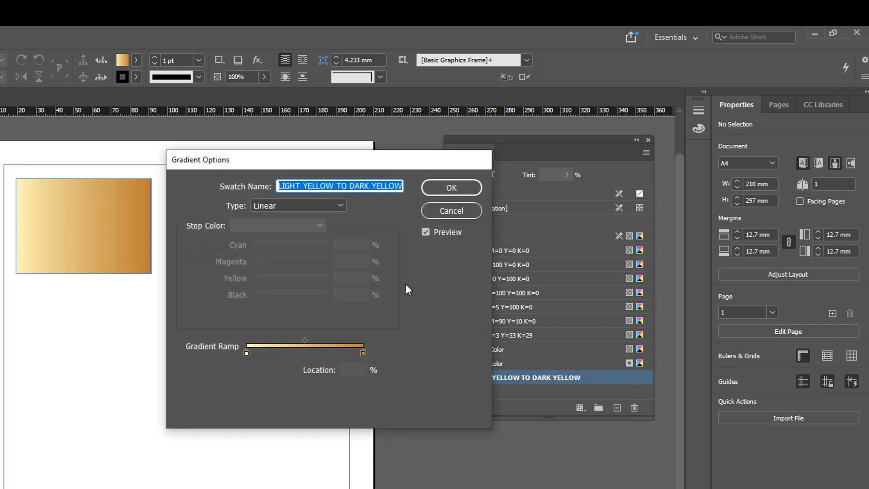
drag(355, 164, 206, 304)
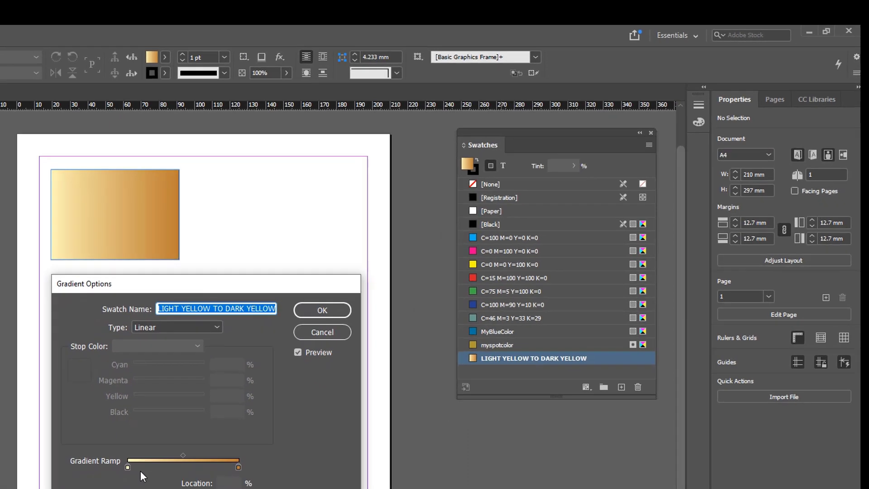
click(128, 467)
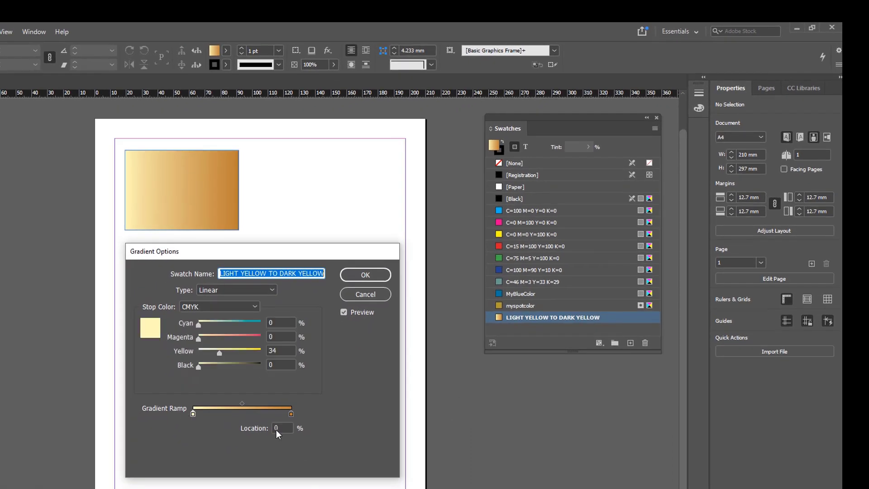
click(292, 414)
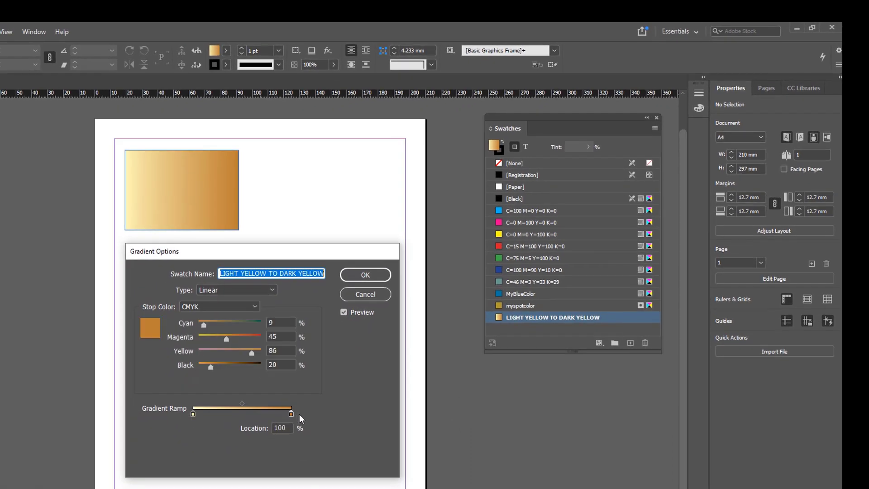
Try the gradient's midpoint at about 72.52%, 38.46% and 17.03% along the ramp
click(242, 403)
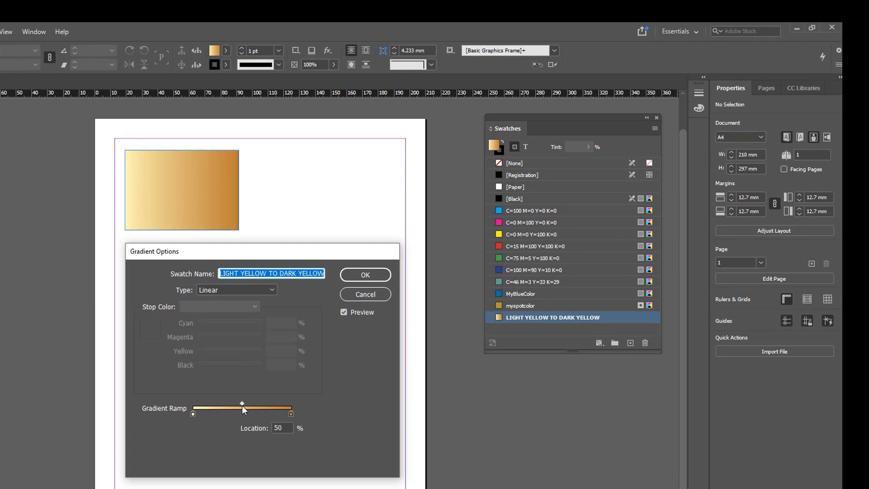
drag(242, 404, 266, 405)
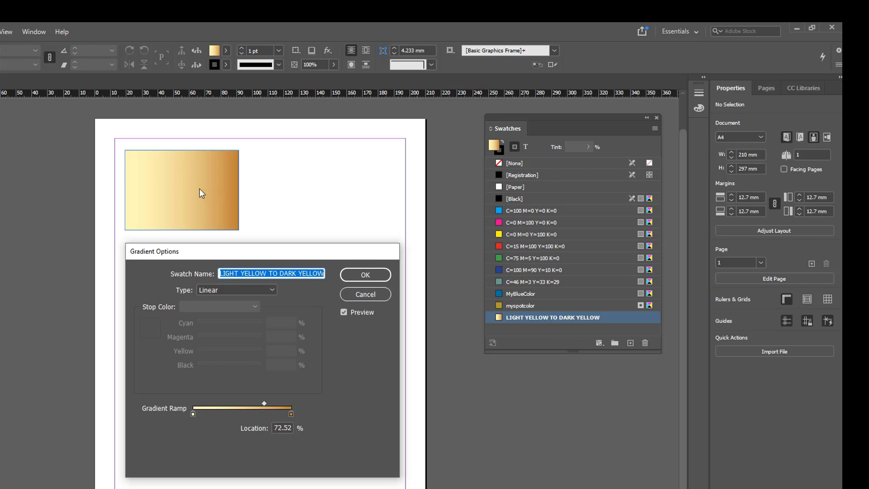
drag(264, 403, 223, 410)
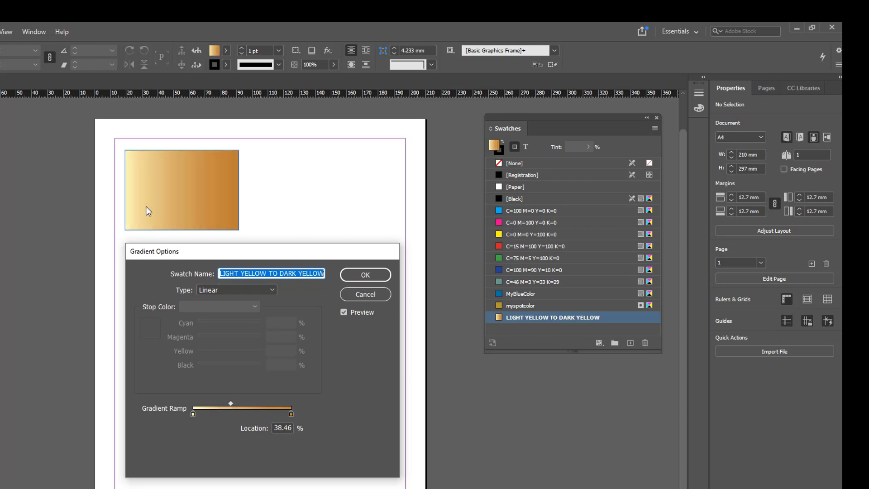
drag(229, 404, 210, 402)
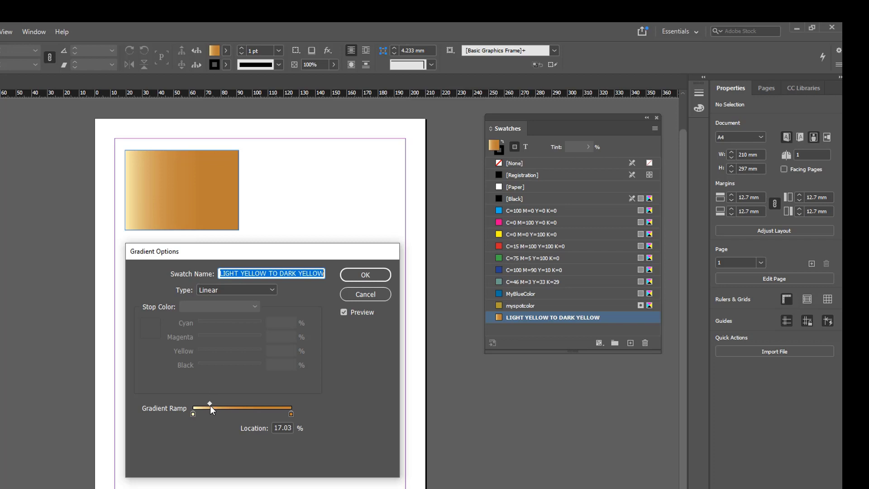
Set the location of the gradient's midpoint to 50%
drag(213, 403, 243, 404)
double_click(284, 425)
text(50)
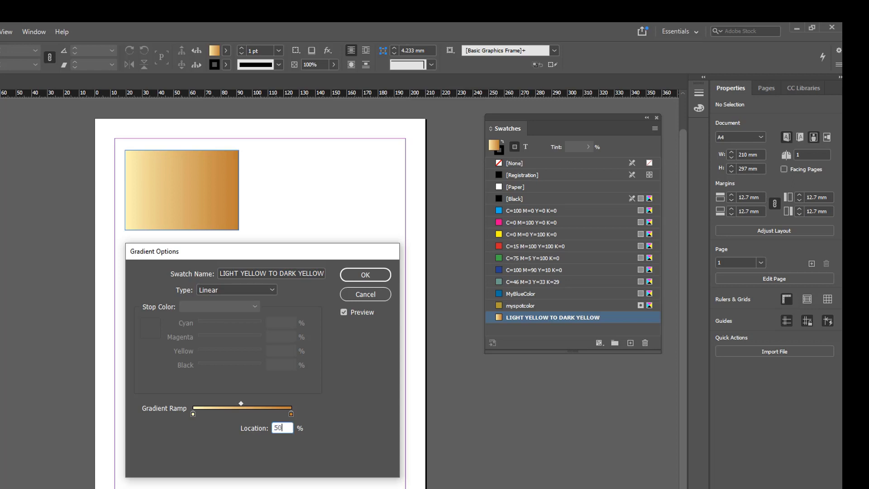
key(Tab)
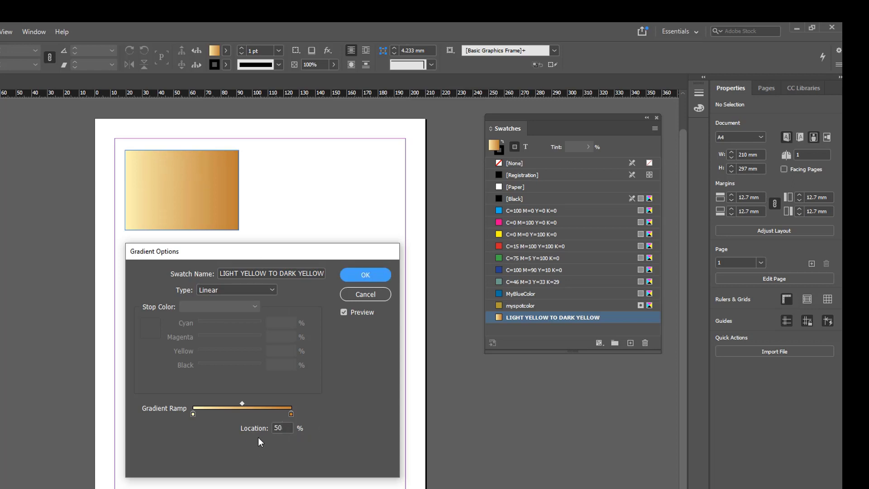
Add a pink stop at about 26.37% on the gradient ramp with 100% magenta and 0% yellow, lowering its black
click(218, 409)
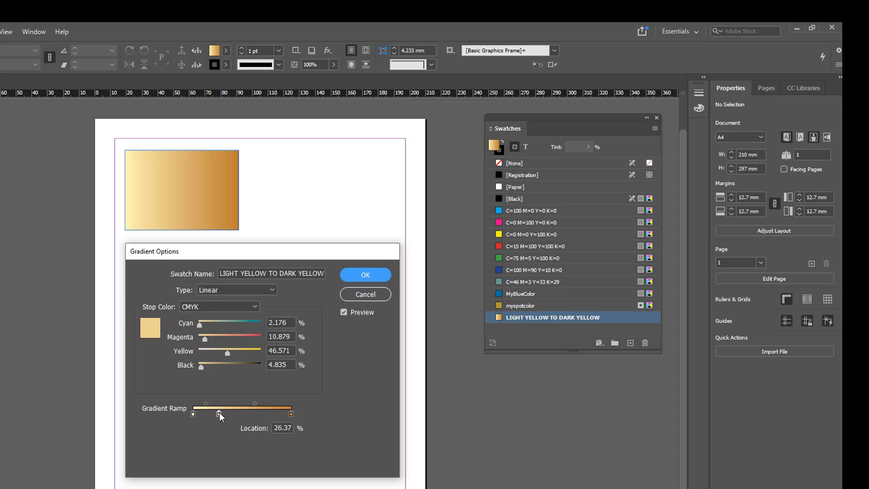
mouse_move(205, 339)
mouse_down()
mouse_move(265, 341)
mouse_move(227, 352)
mouse_move(191, 332)
mouse_up()
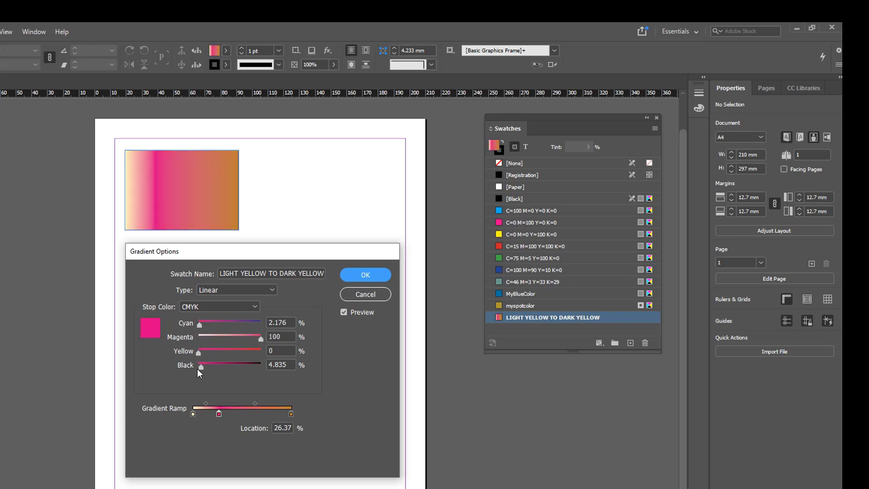
drag(198, 371, 195, 370)
Add a blue stop at about 81.31% on the ramp with 100% cyan, 0% magenta and 0% yellow, and save the swatch
click(273, 413)
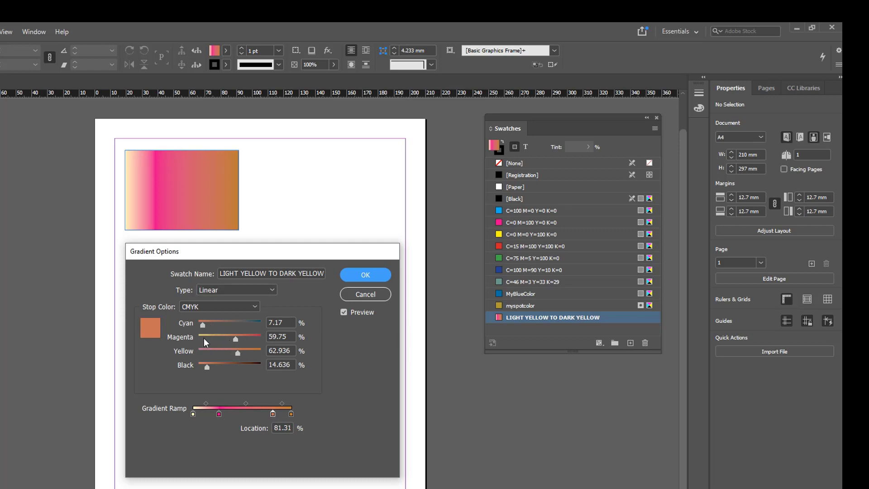
drag(202, 326, 198, 353)
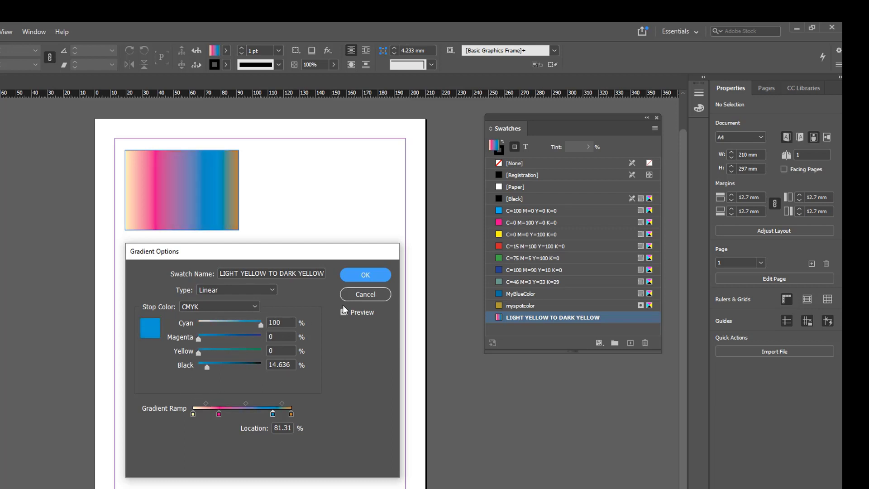
click(365, 274)
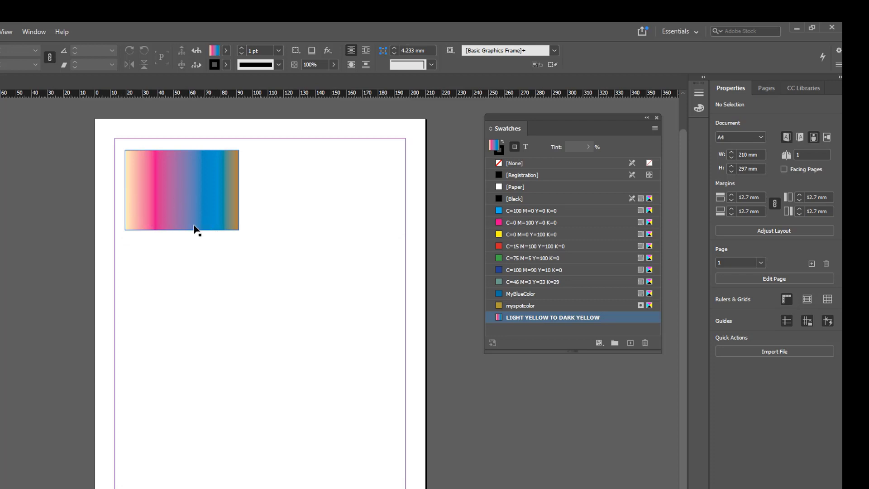
click(193, 204)
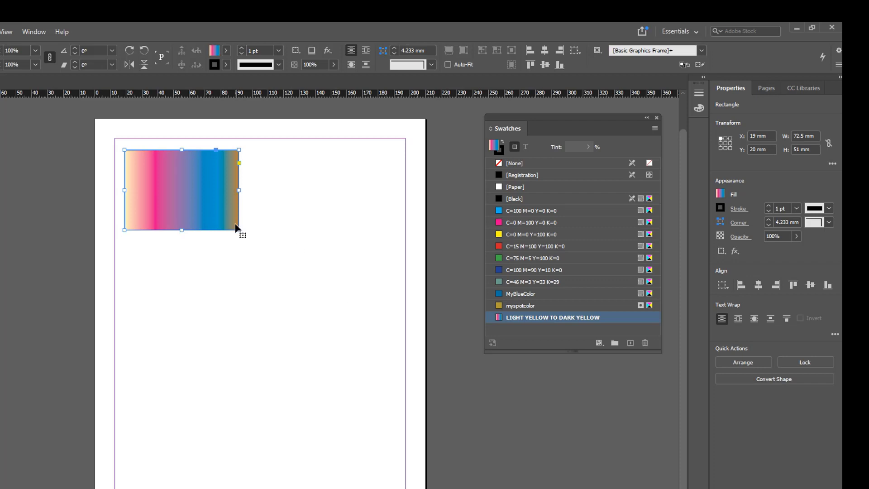
click(304, 208)
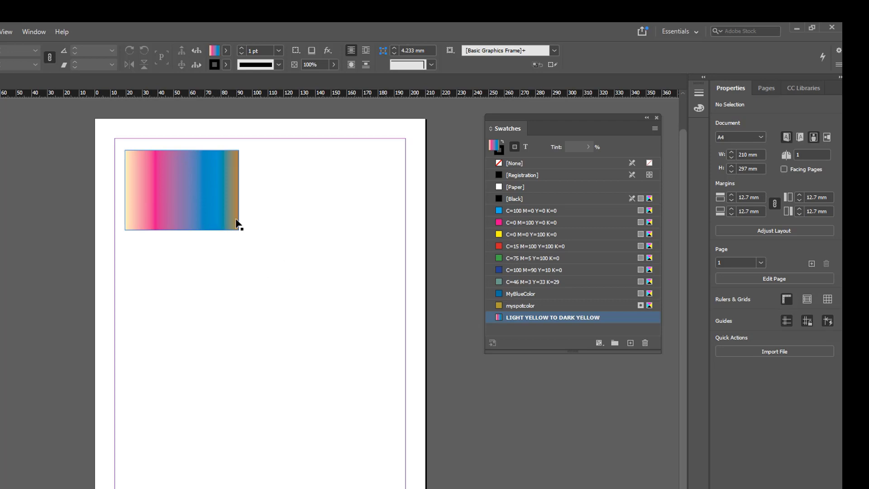
click(189, 193)
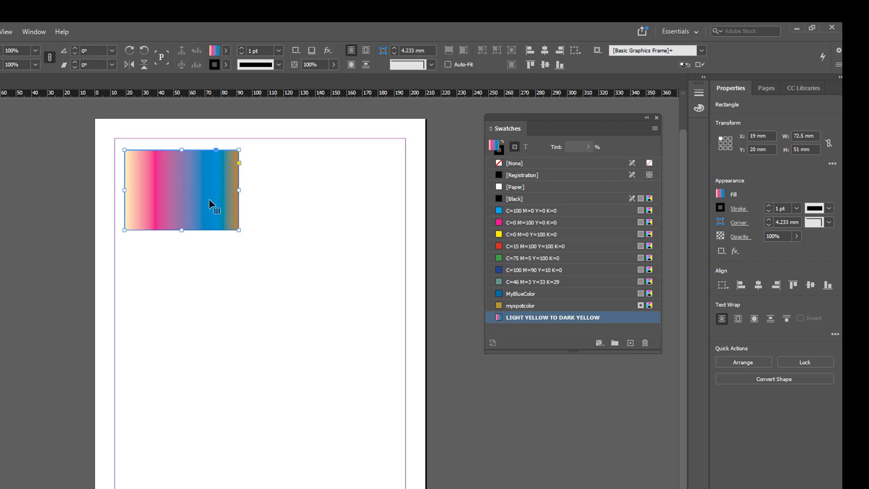
click(250, 312)
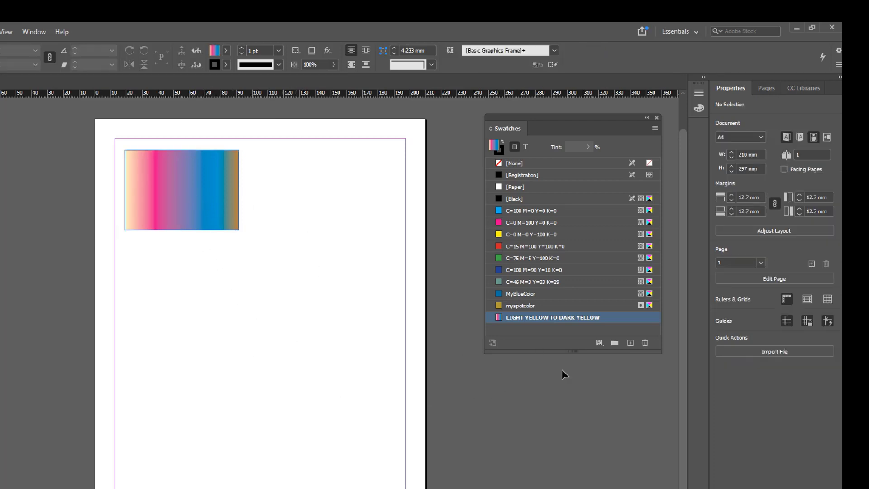
Reopen the swatch's gradient options and remove the blue stop from the gradient ramp
right_click(550, 317)
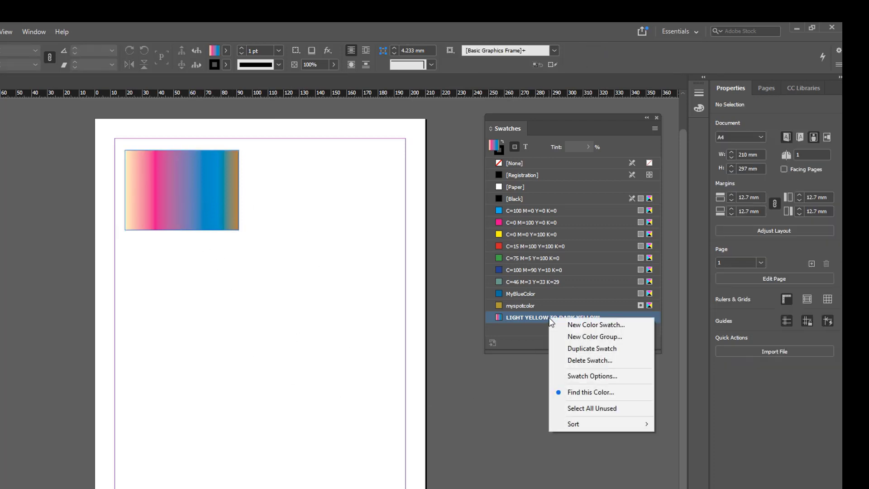
click(603, 377)
drag(305, 252, 502, 135)
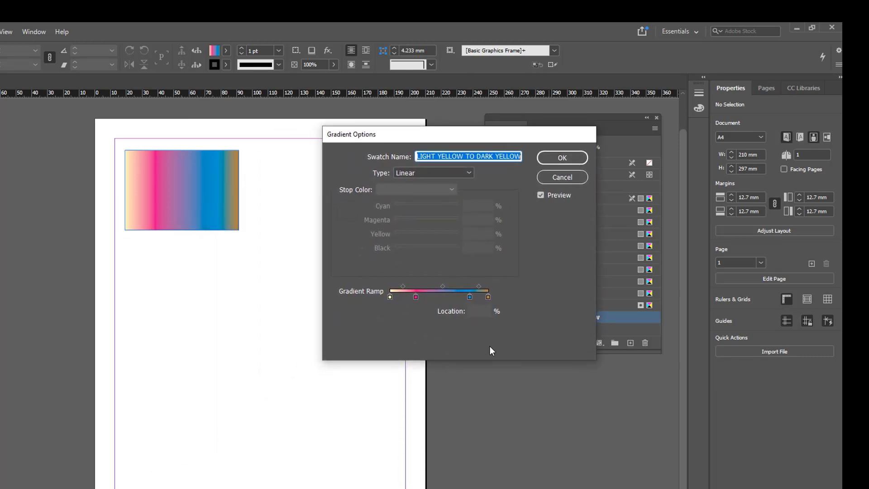
click(471, 299)
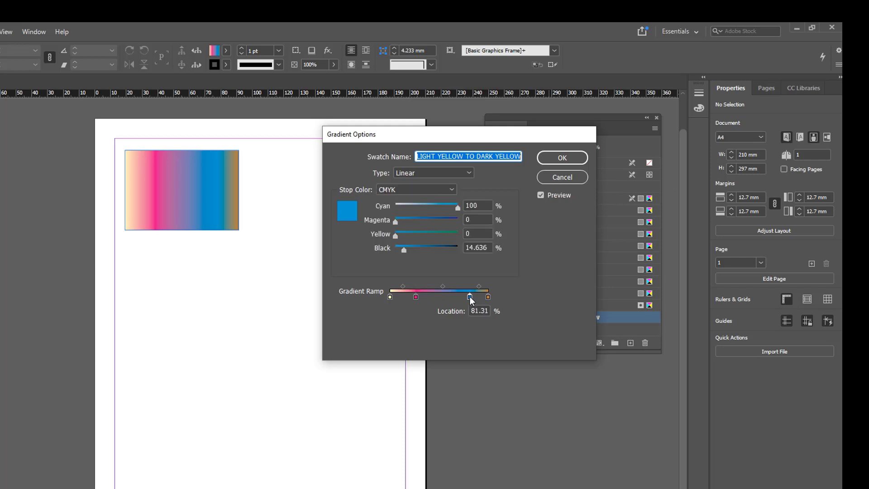
drag(470, 298, 487, 335)
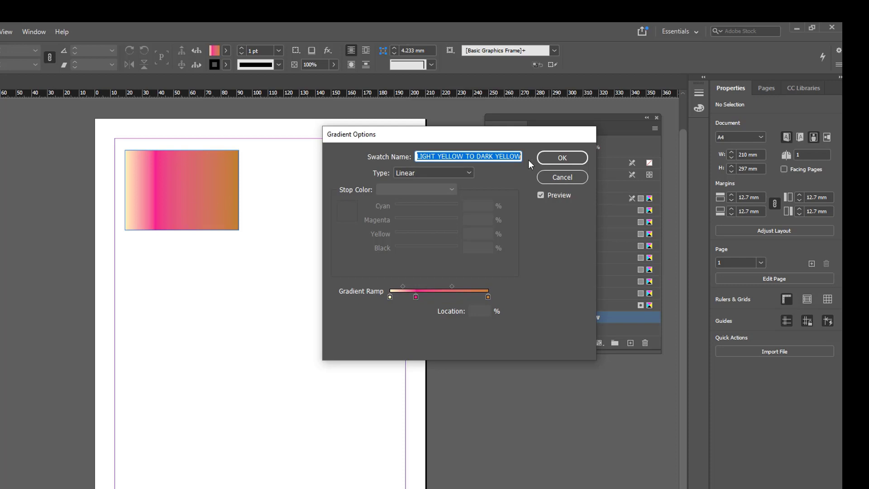
Save the swatch with the blue stop removed and lengthen the Swatches panel
click(557, 157)
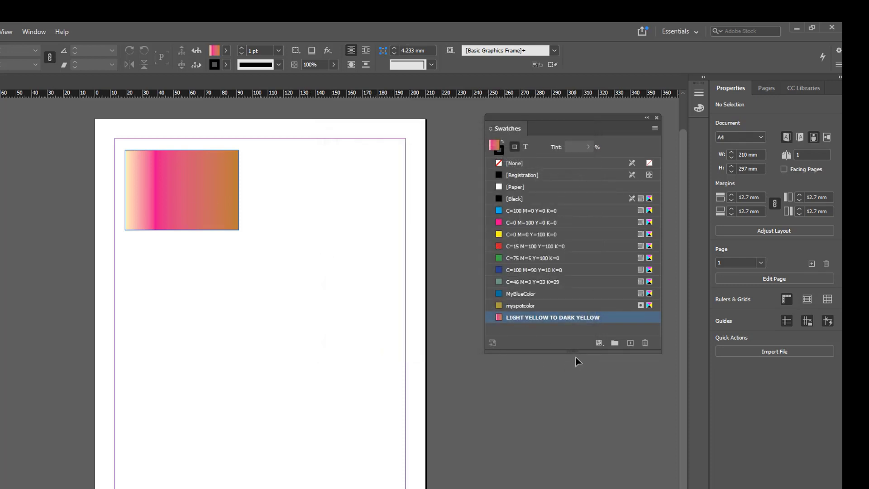
drag(575, 353, 576, 389)
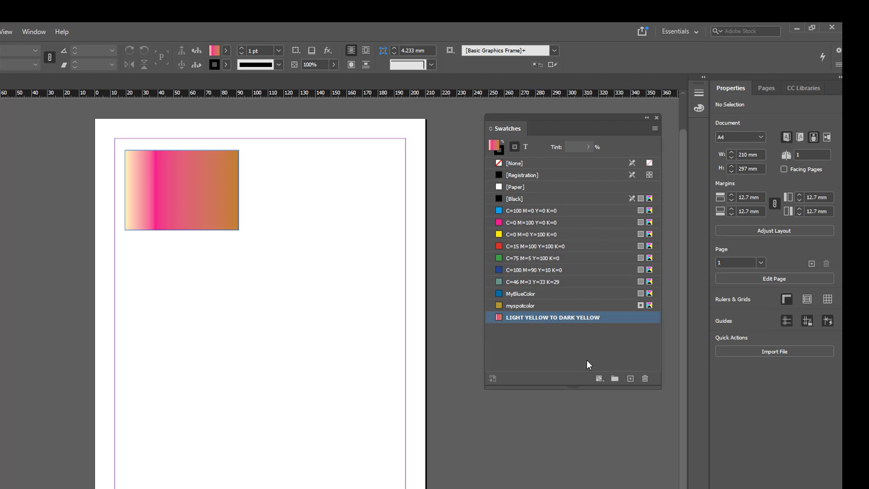
Start a new gradient swatch named Radial and set its gradient type to Radial
click(654, 128)
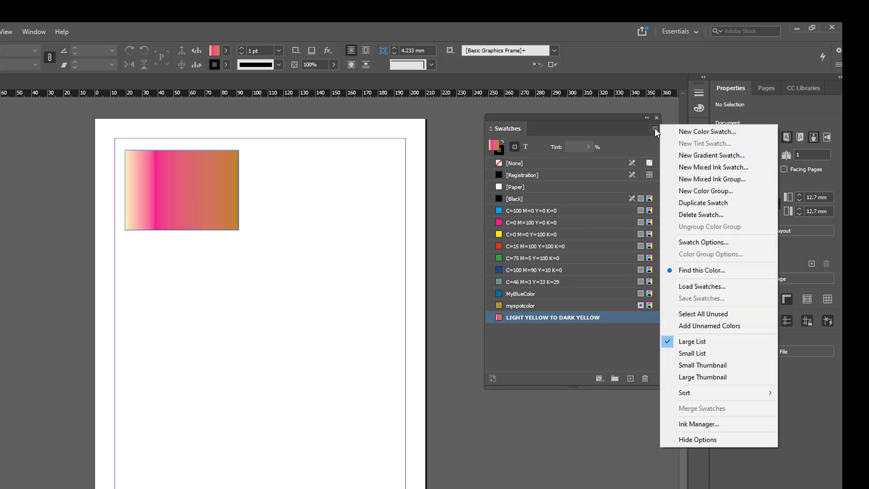
click(707, 155)
drag(398, 131, 319, 313)
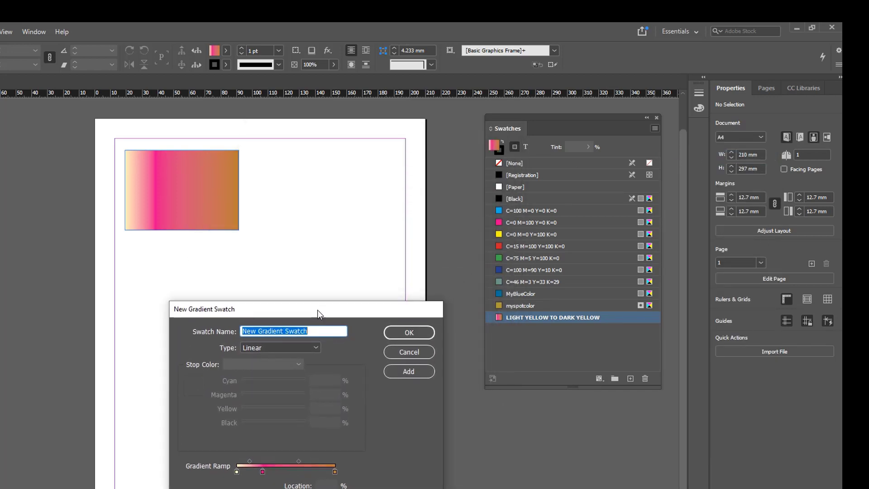
text(Radial)
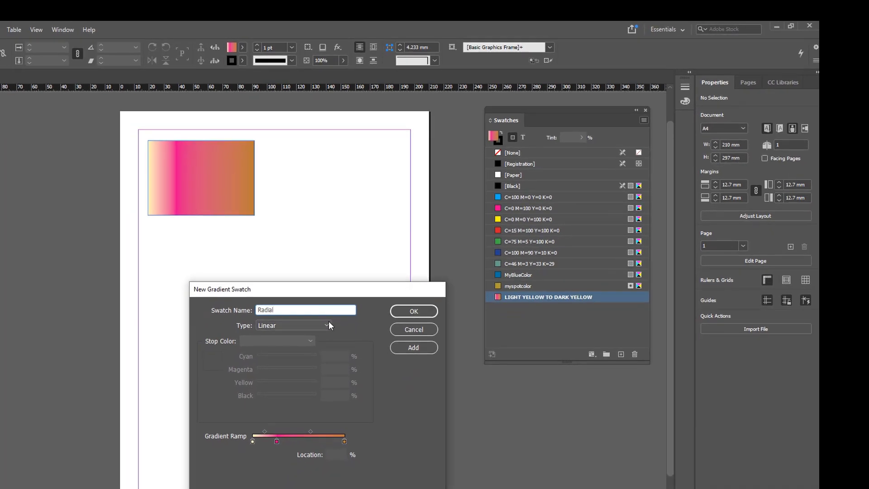
click(323, 325)
click(285, 348)
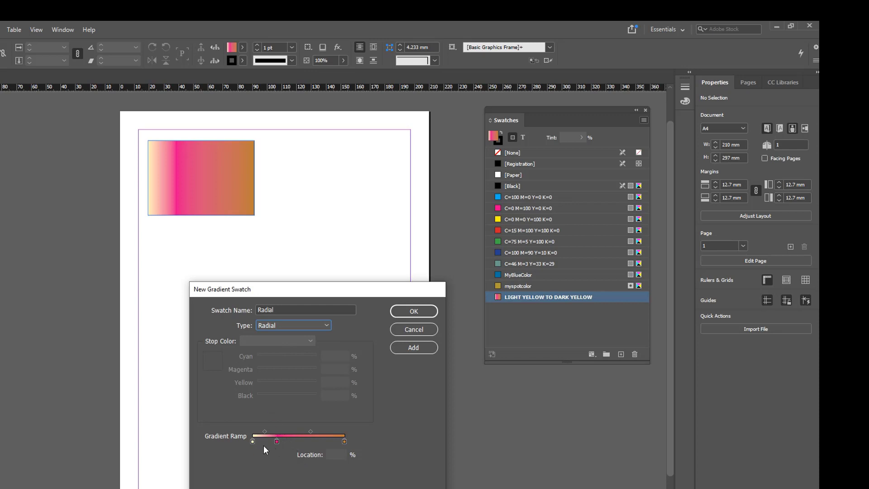
Remove the pink stop from the gradient ramp and set the starting stop to 100% cyan and 0% yellow
drag(276, 442, 285, 456)
click(252, 442)
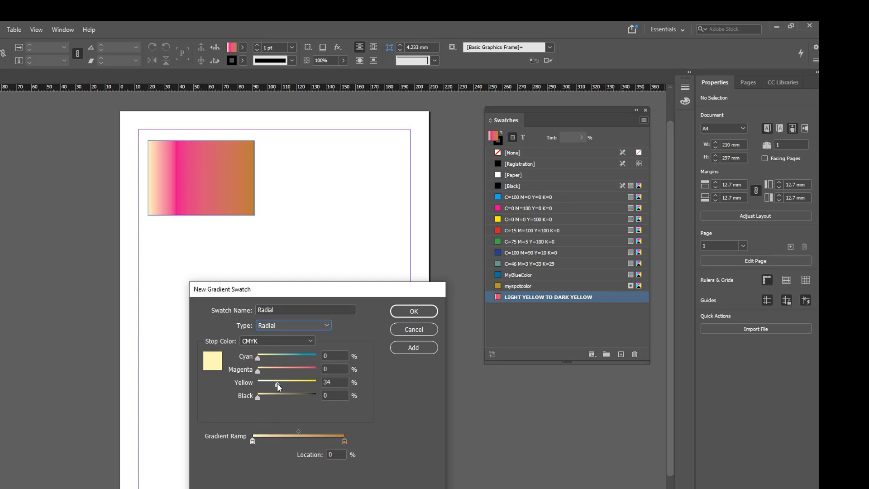
drag(277, 384, 317, 358)
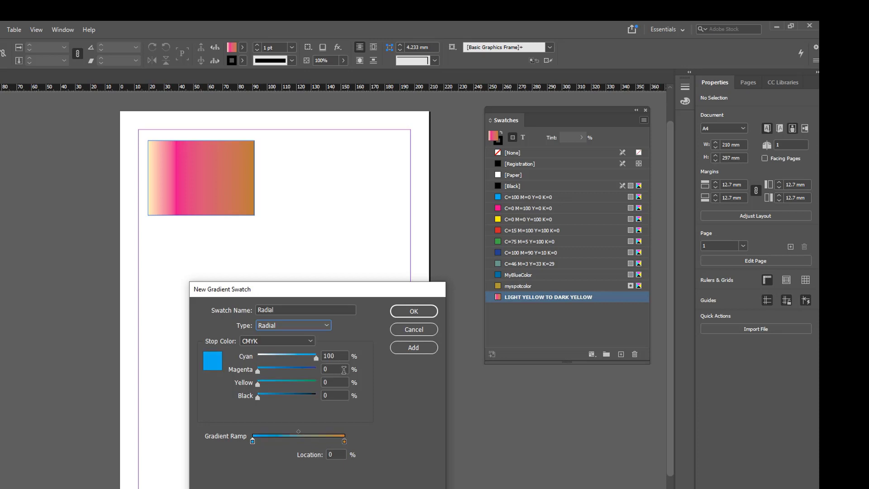
Set the end stop to 0% cyan, 100% magenta, 100% yellow and 0% black, and save the Radial swatch
click(344, 441)
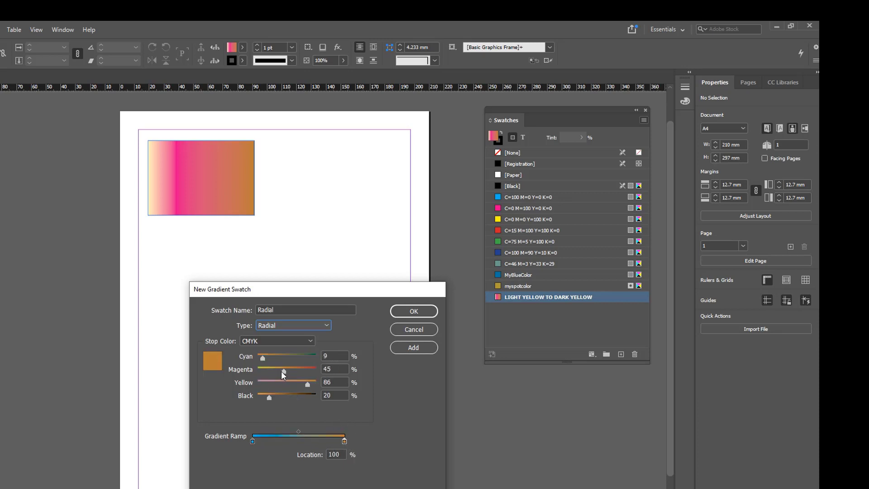
drag(283, 370, 341, 375)
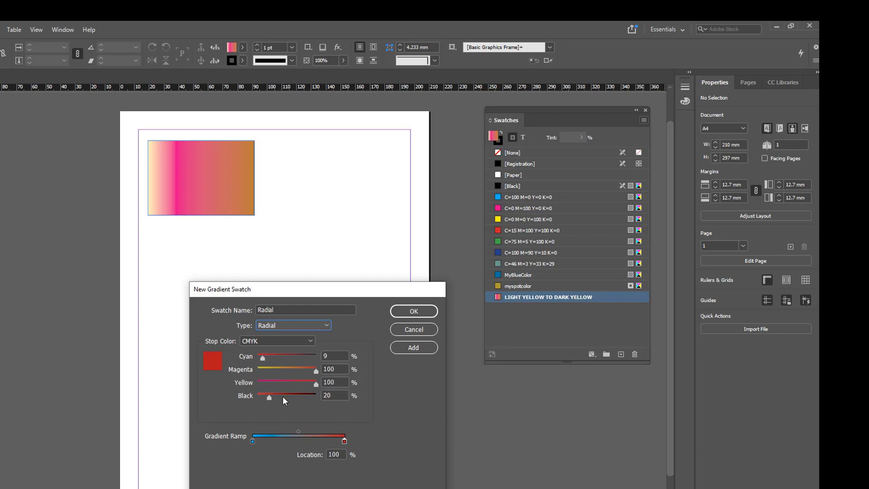
drag(269, 396, 244, 397)
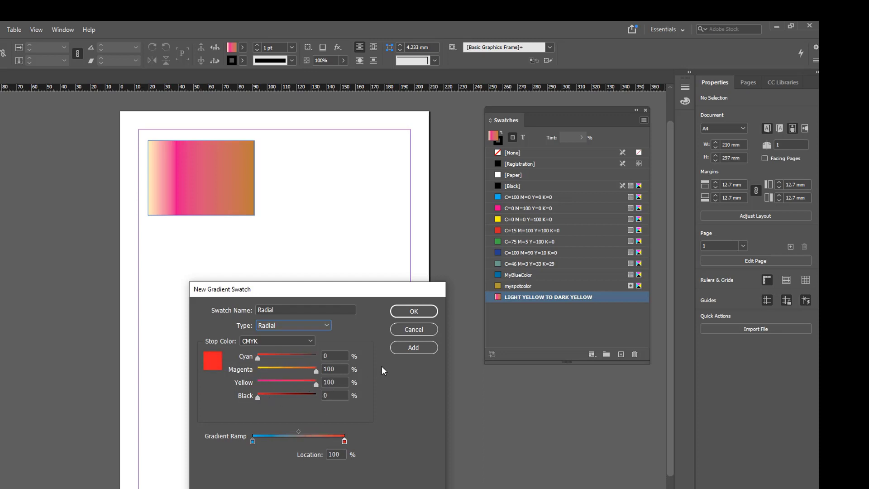
click(416, 311)
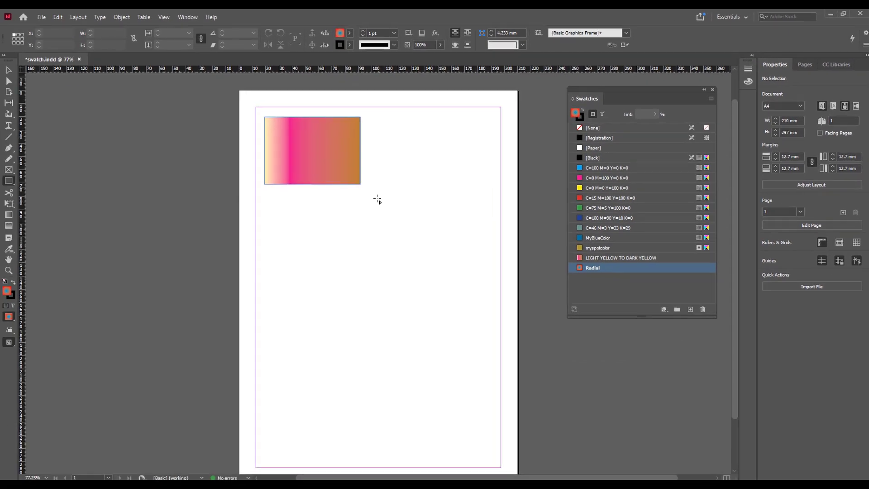
Draw a rectangle about 67.5 mm wide and 64 mm high, filled with the Radial swatch, beside the linear gradient rectangle
drag(279, 156, 316, 202)
drag(416, 172, 472, 215)
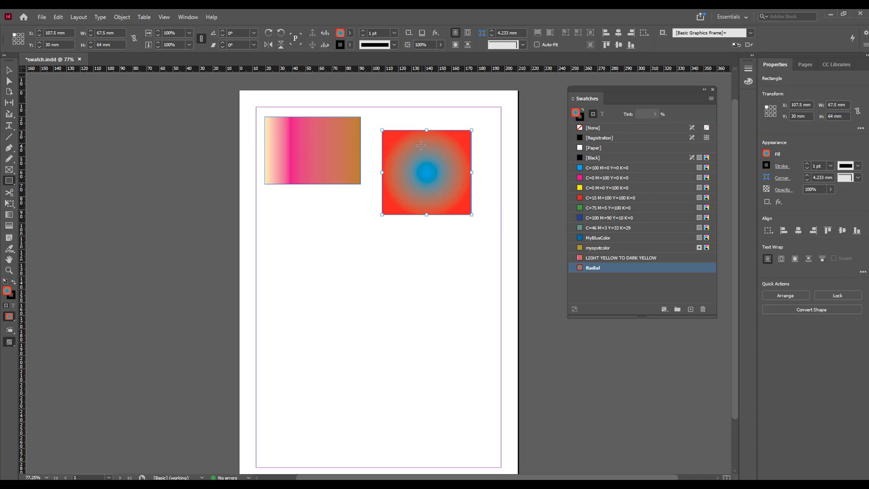
Review the Radial swatch's gradient options and close them without making changes
right_click(605, 270)
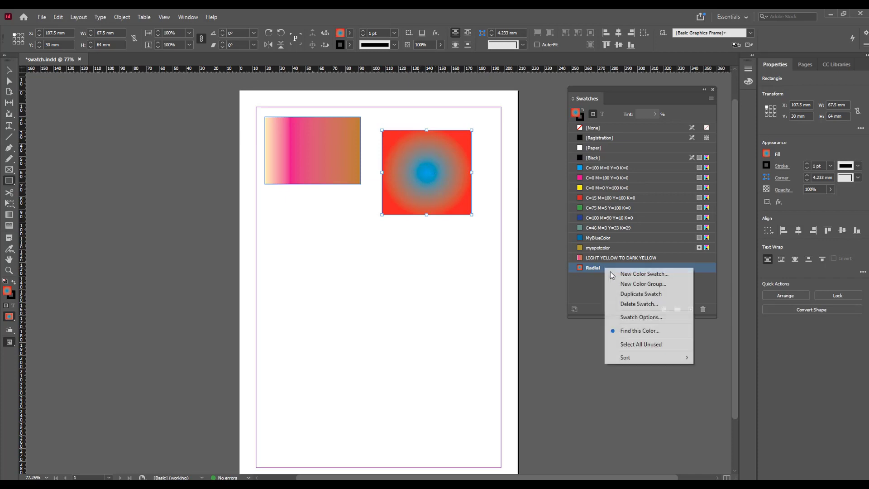
click(645, 317)
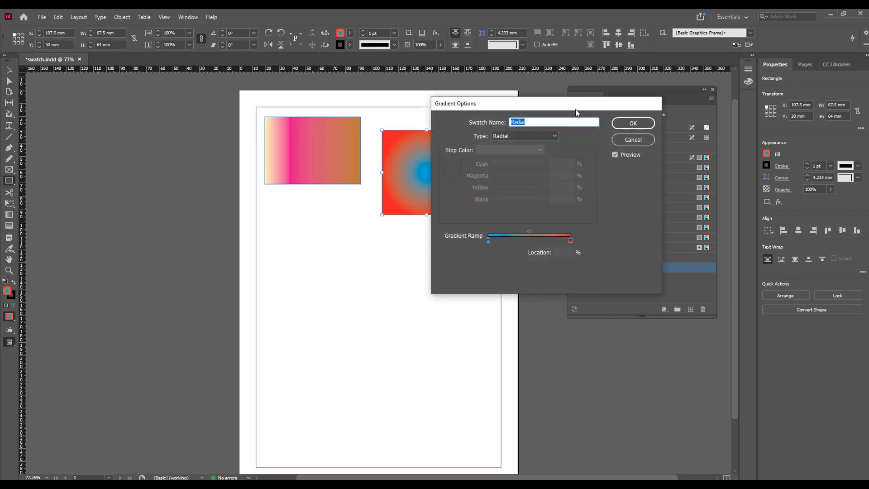
drag(576, 112, 278, 216)
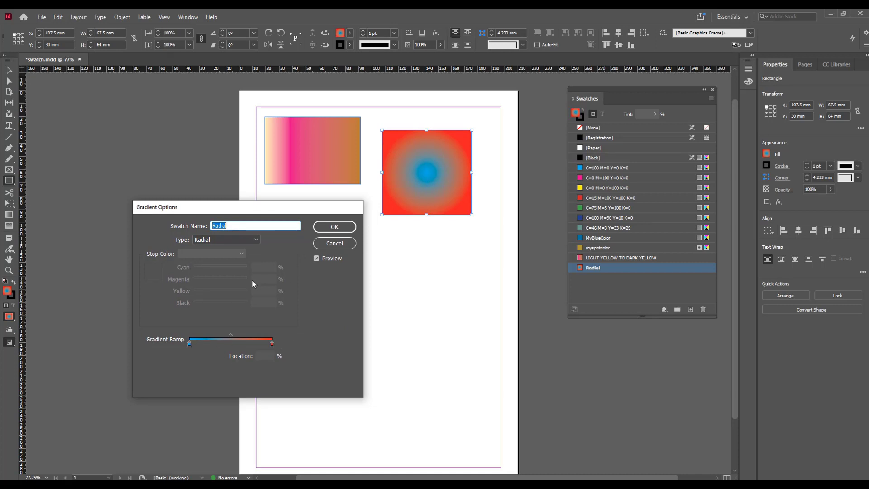
click(341, 244)
Move the linear gradient rectangle below the radial one, to about Y 145 mm, and widen it to about 99.75 mm
key(v)
click(213, 214)
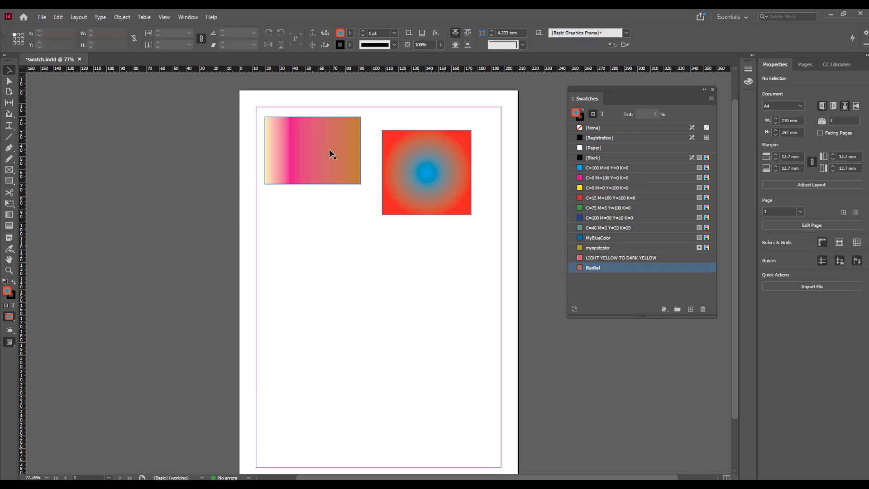
click(329, 153)
drag(330, 149, 396, 277)
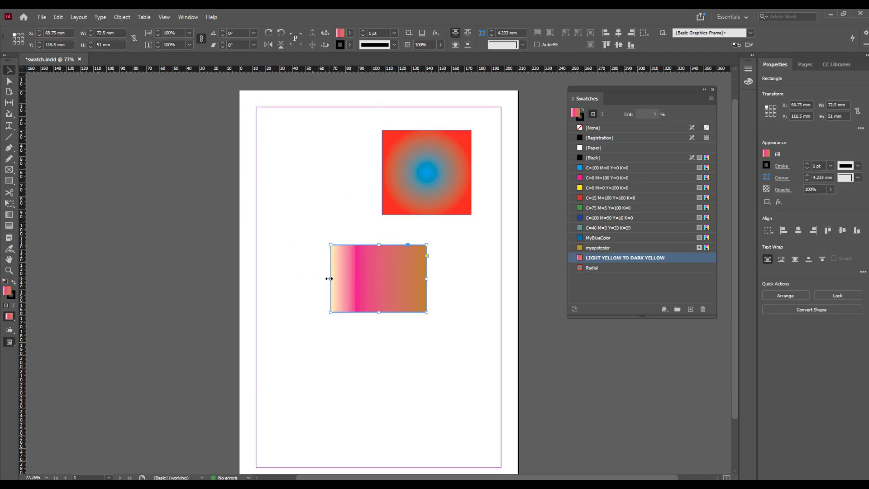
drag(329, 279, 295, 277)
drag(400, 291, 417, 328)
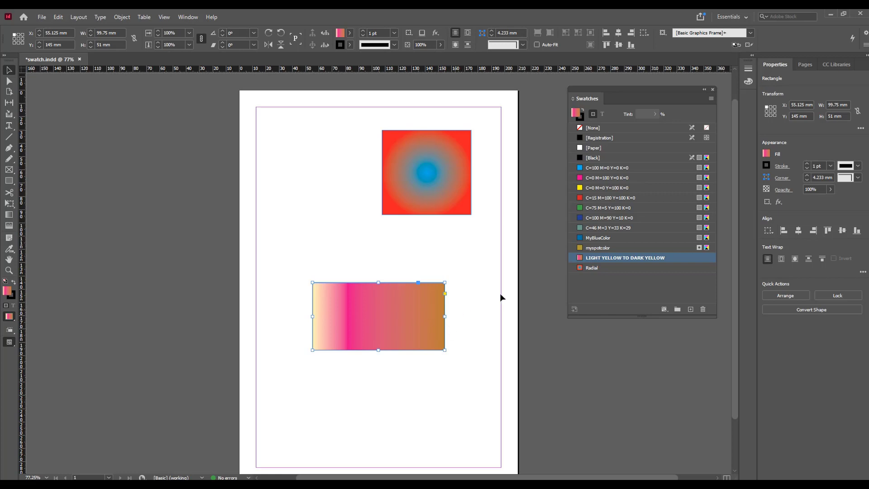
Review the gradient options of the LIGHT YELLOW TO DARK YELLOW swatch, close them without changes and deselect the rectangle
right_click(644, 260)
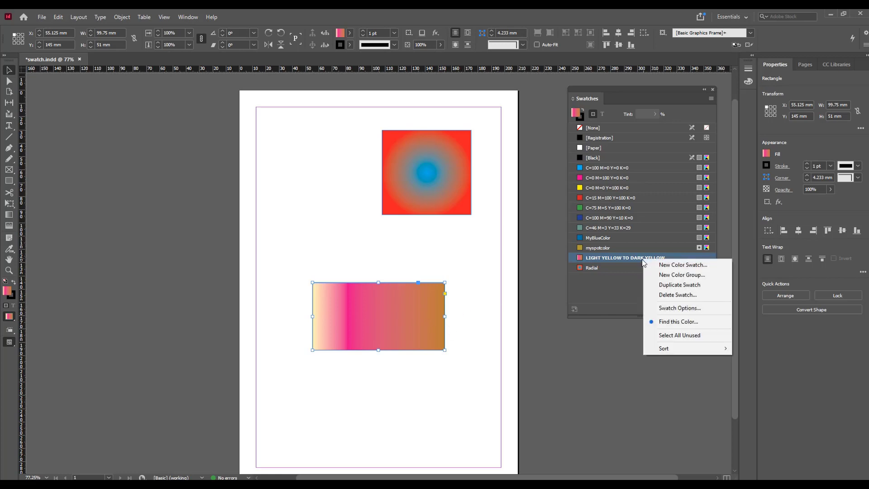
click(673, 308)
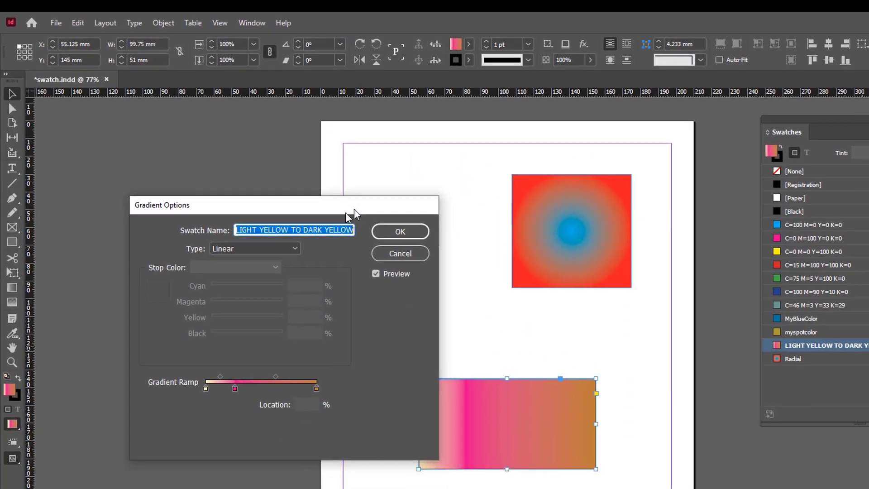
drag(346, 212, 296, 127)
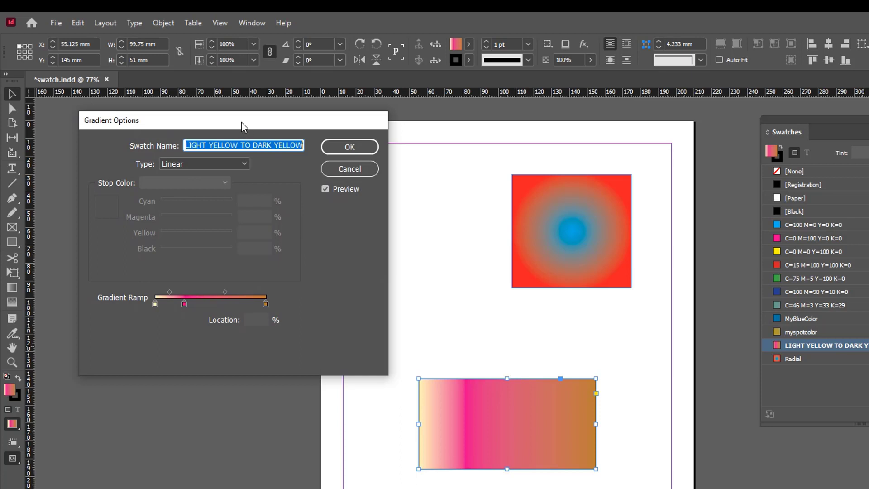
drag(240, 120, 222, 112)
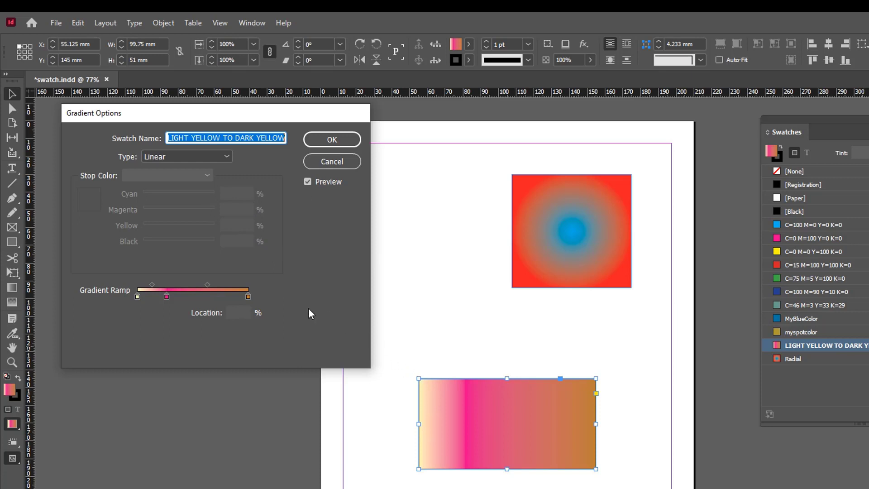
click(326, 162)
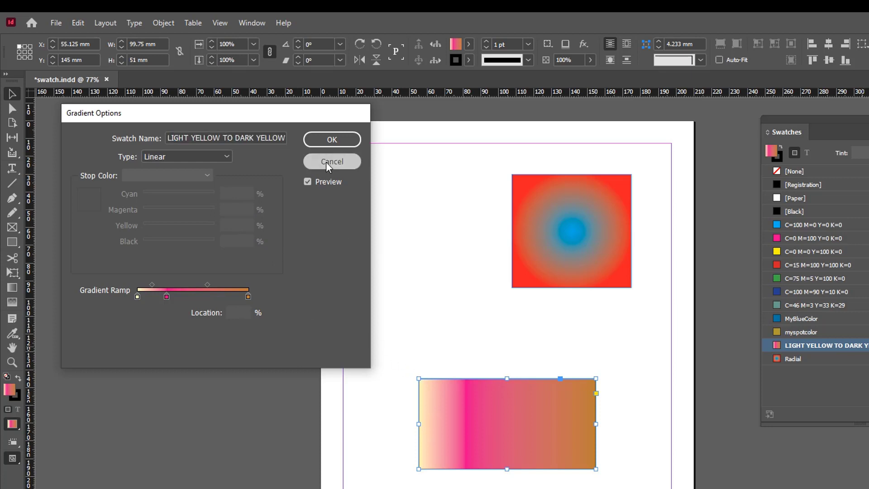
click(192, 293)
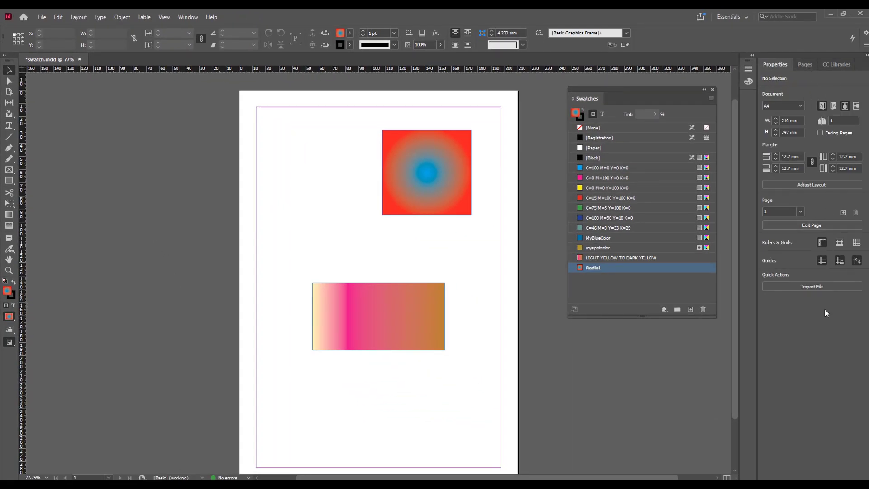
Show the Gradient panel and place it on the pasteboard beside the page
click(185, 18)
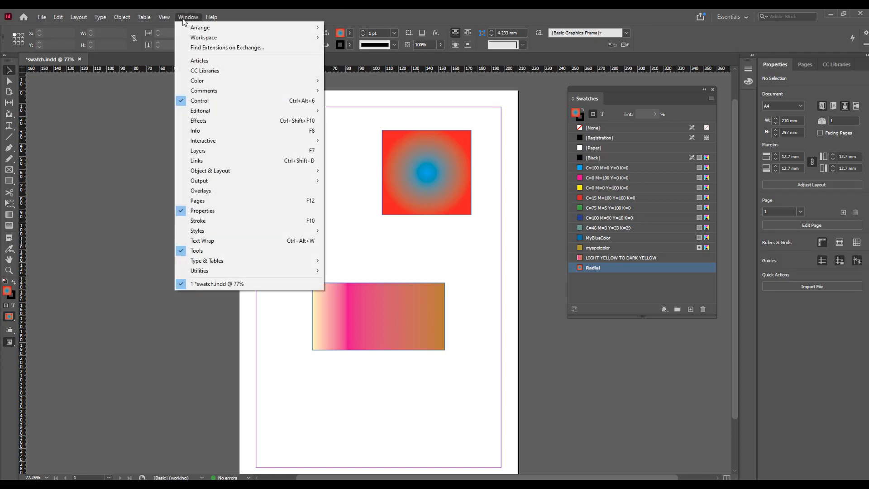
mouse_move(200, 81)
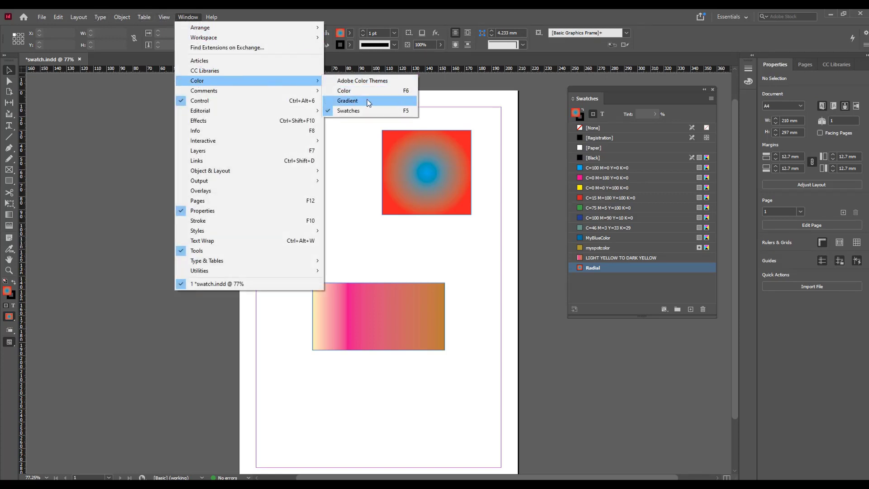
click(369, 103)
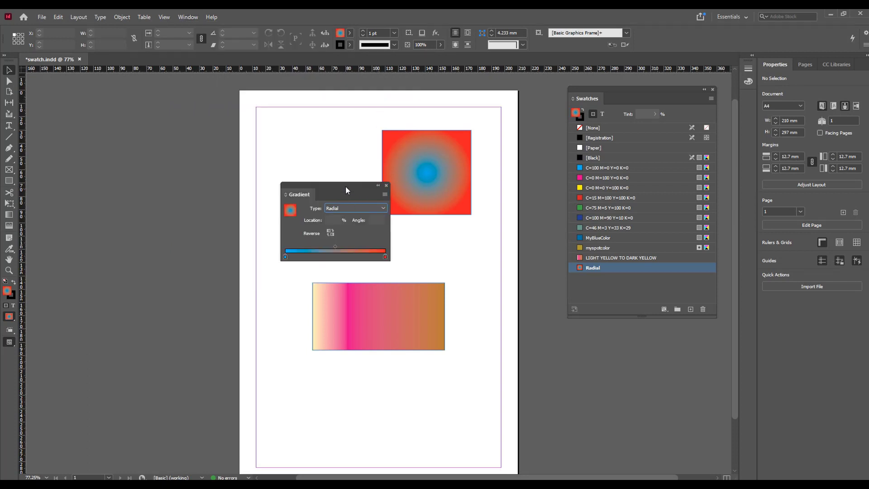
drag(346, 187, 141, 108)
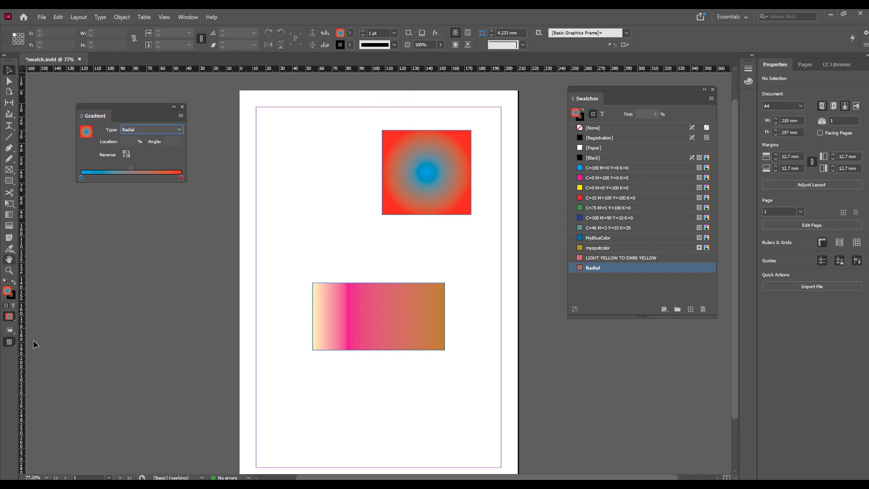
Set the linear gradient rectangle's gradient angle to 90° and increase the rectangle's height to about 87 mm
click(384, 315)
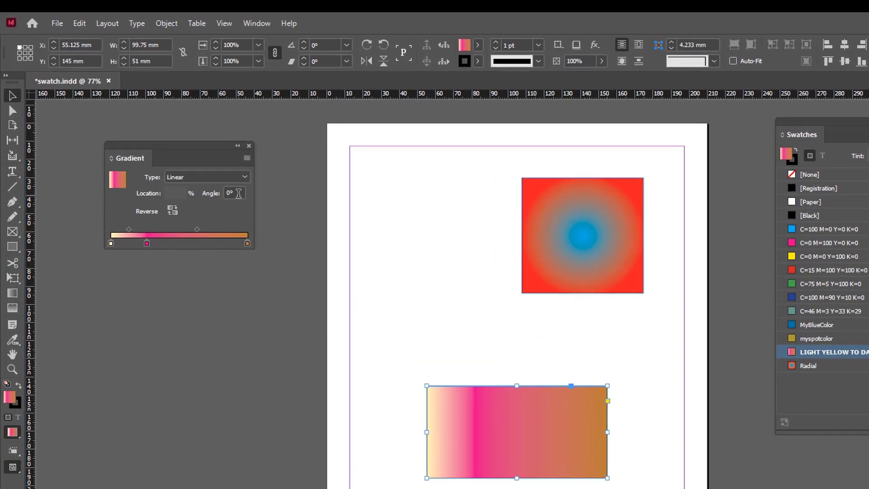
click(239, 193)
text(90)
key(Tab)
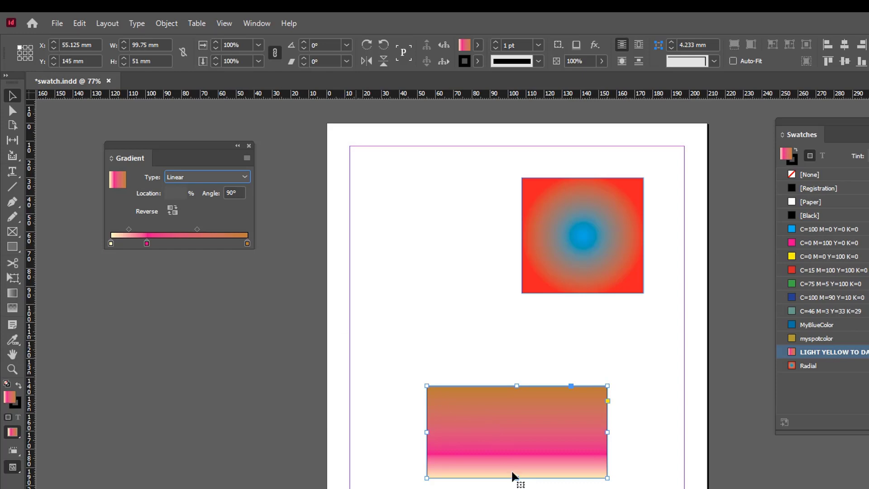
drag(517, 478, 516, 488)
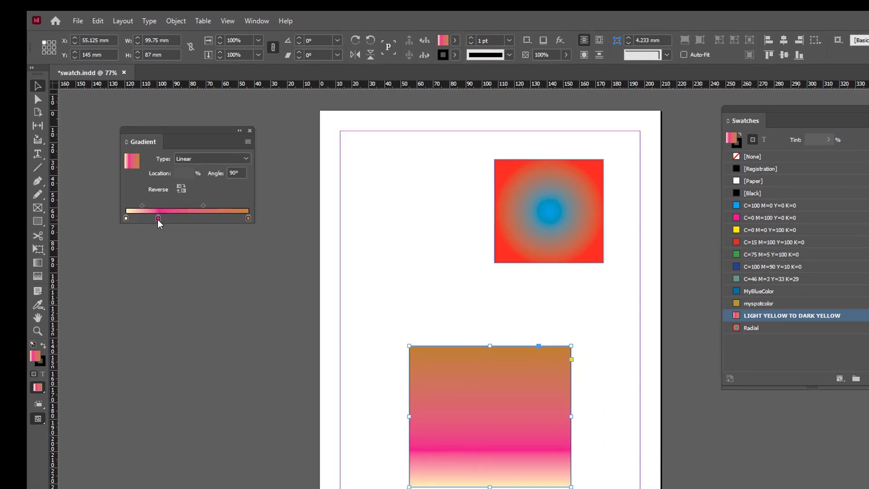
Move the rectangle's pink gradient stop closer to the ramp's middle and set the midpoint before it to about 59.77%
drag(158, 218, 181, 223)
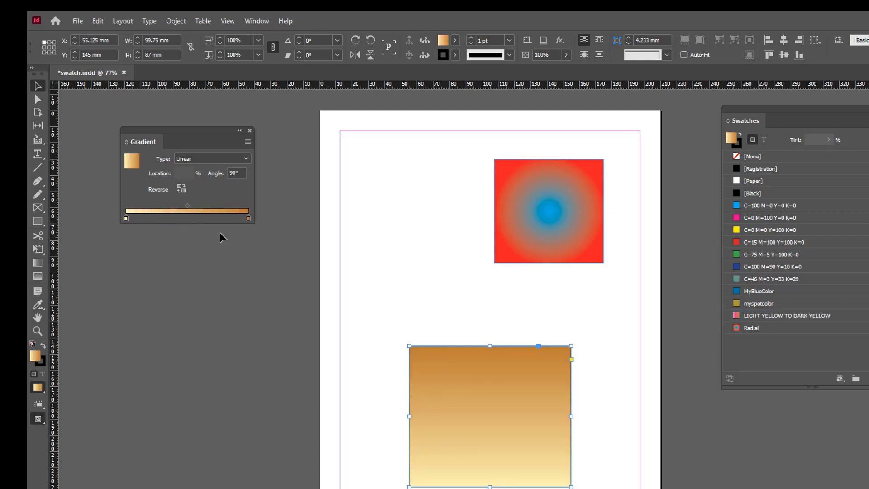
key(ctrl+z)
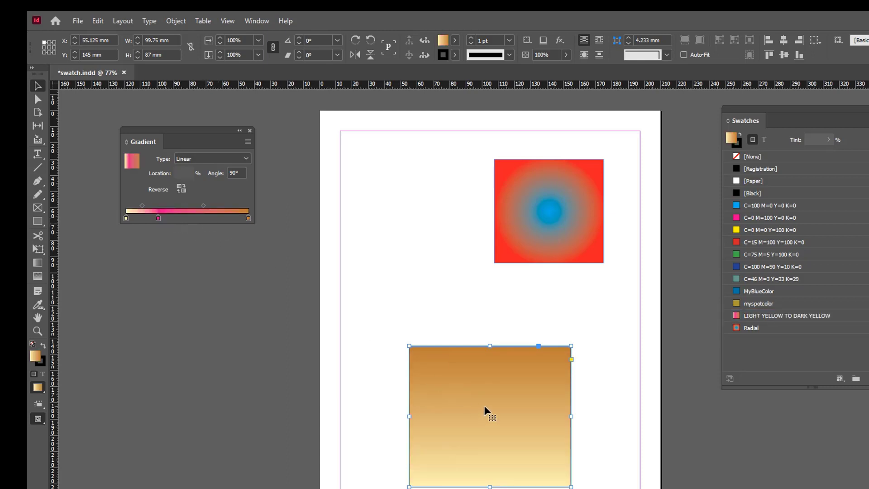
mouse_move(160, 216)
mouse_down()
mouse_move(174, 219)
mouse_move(155, 206)
mouse_up()
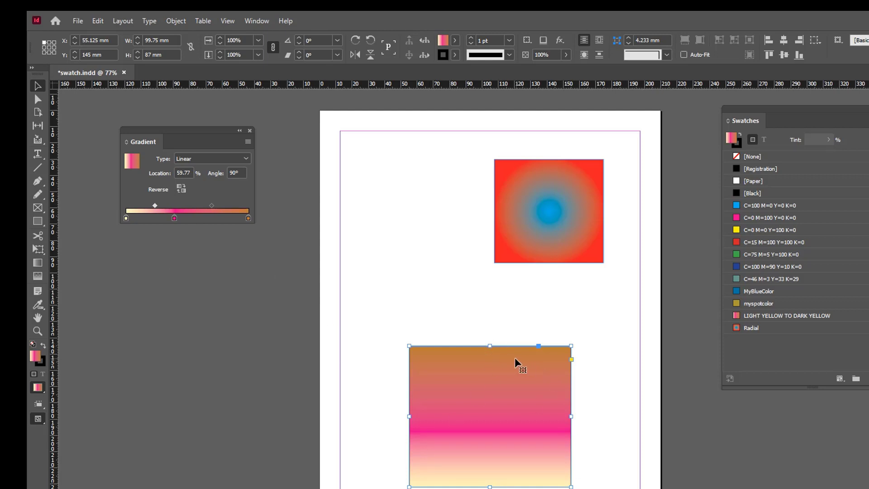
Reverse the selected rectangle's gradient and move its pink stop to about 50.455% on the ramp
click(182, 189)
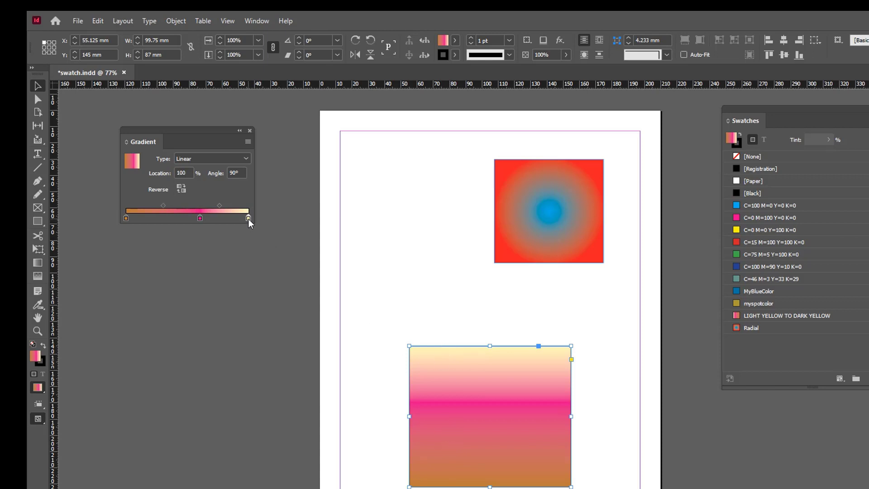
click(192, 219)
drag(193, 219, 183, 256)
drag(200, 219, 188, 219)
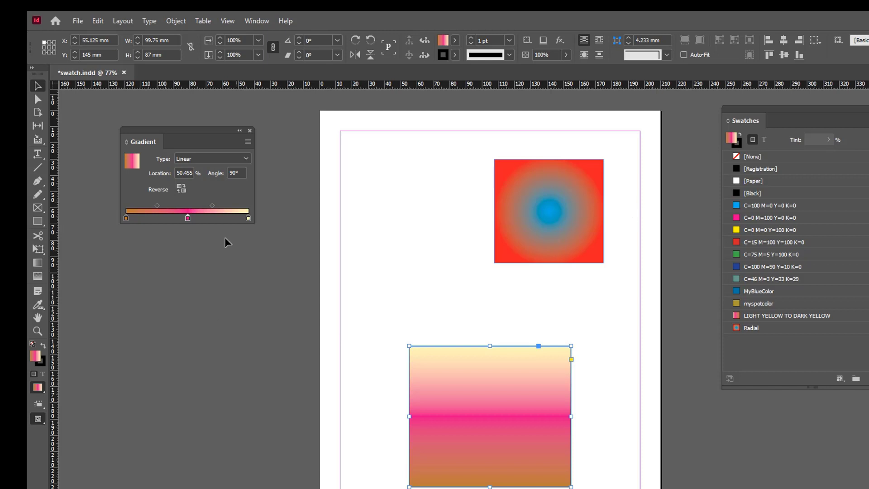
Try the C=100 M=0 Y=0 K=0 swatch as the rectangle's fill and as the gradient's middle stop, undoing each change
click(740, 206)
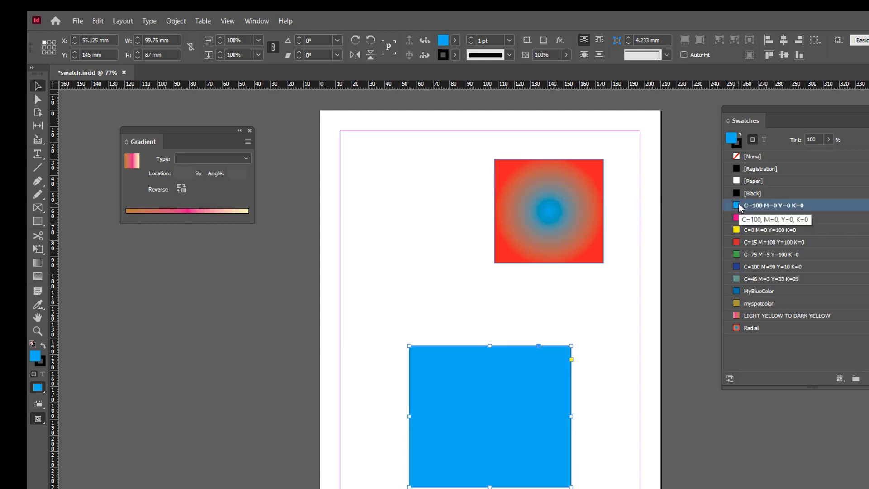
key(ctrl+z)
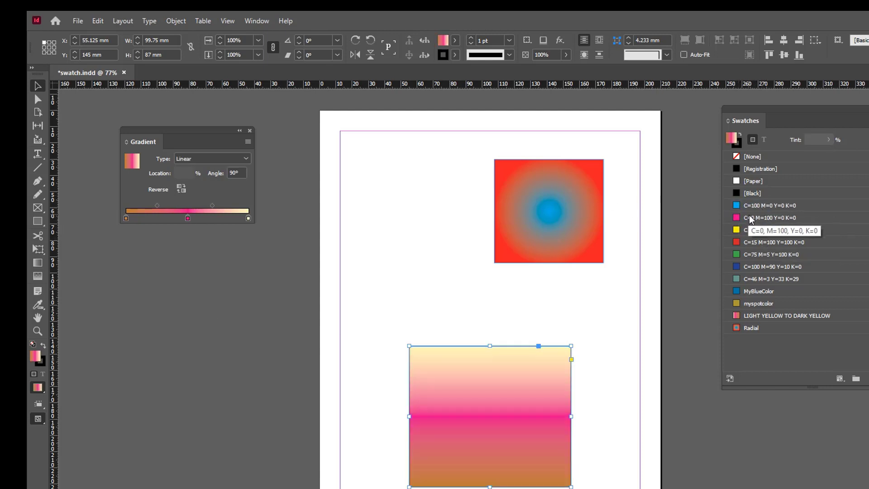
drag(736, 207, 188, 219)
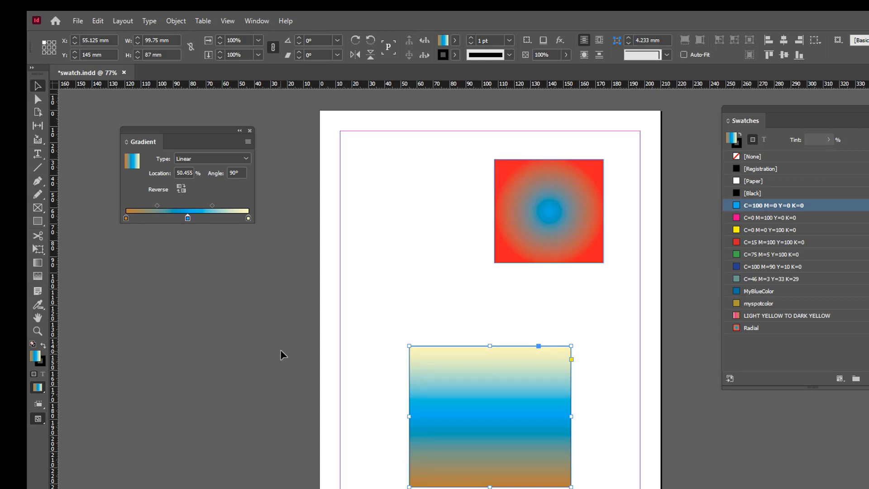
key(ctrl+z)
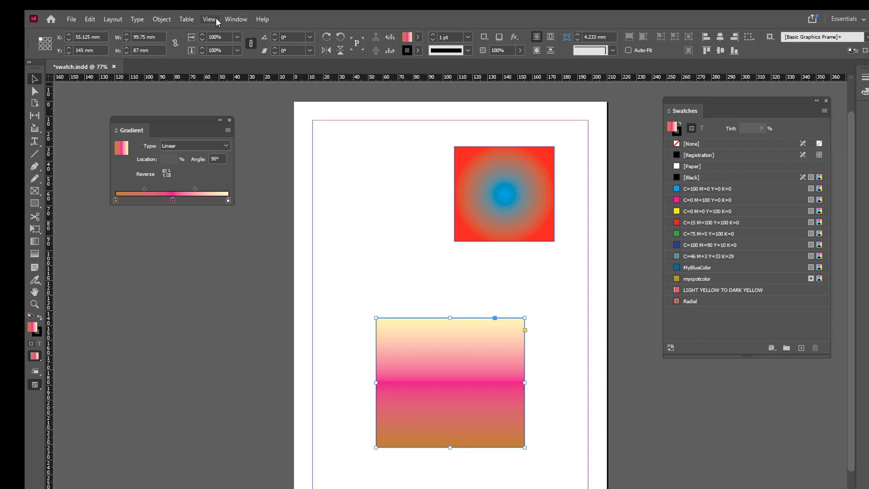
Show the Color panel below the Gradient panel and mix the gradient's middle stop as C 100, M 25, Y 49, K 13
key(F6)
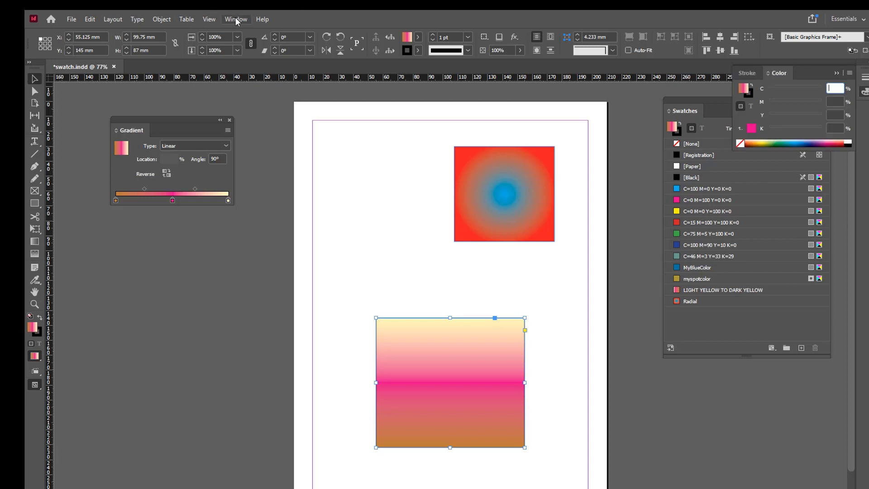
drag(800, 78, 239, 256)
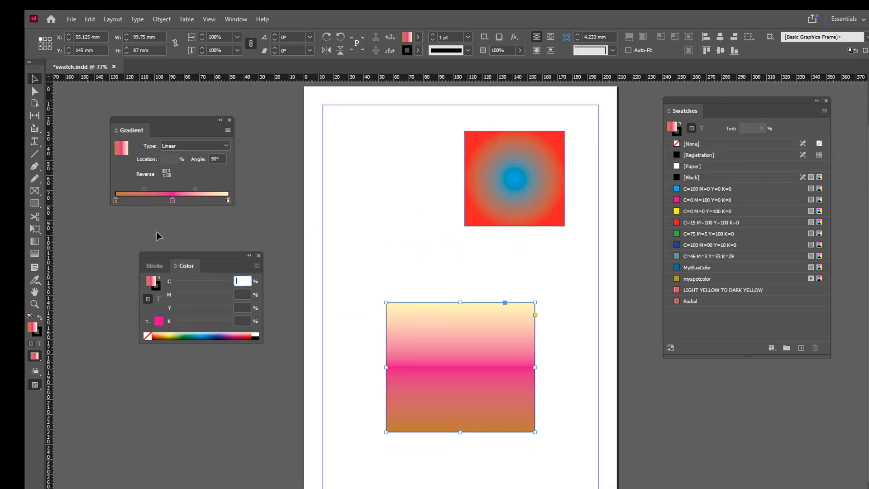
click(173, 200)
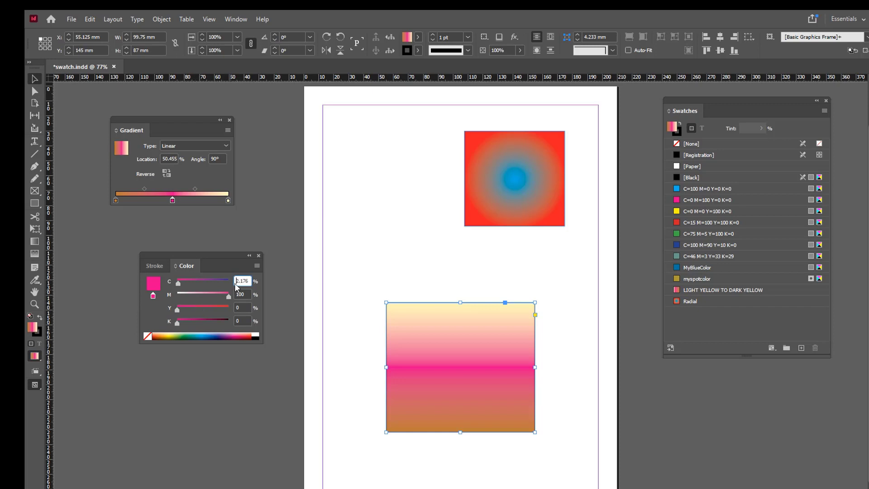
drag(178, 283, 183, 324)
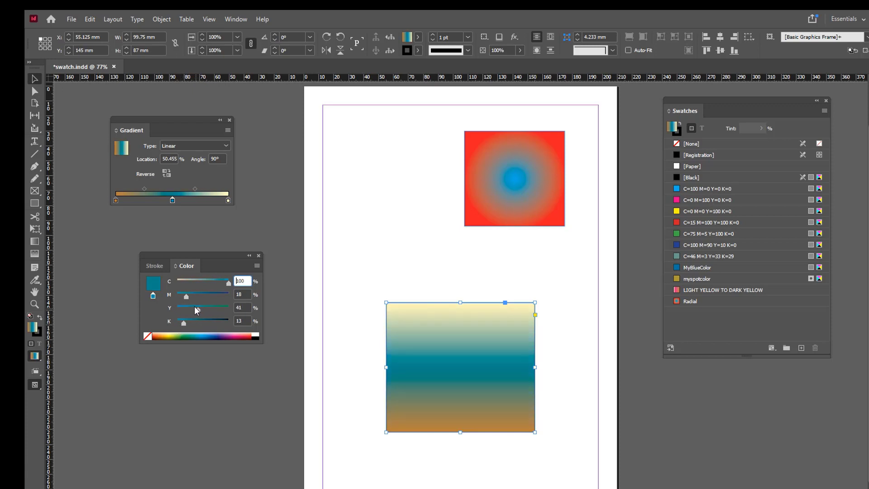
drag(189, 297, 203, 309)
Save the rectangle's edited teal gradient as a new swatch at the end of the swatch list
click(229, 132)
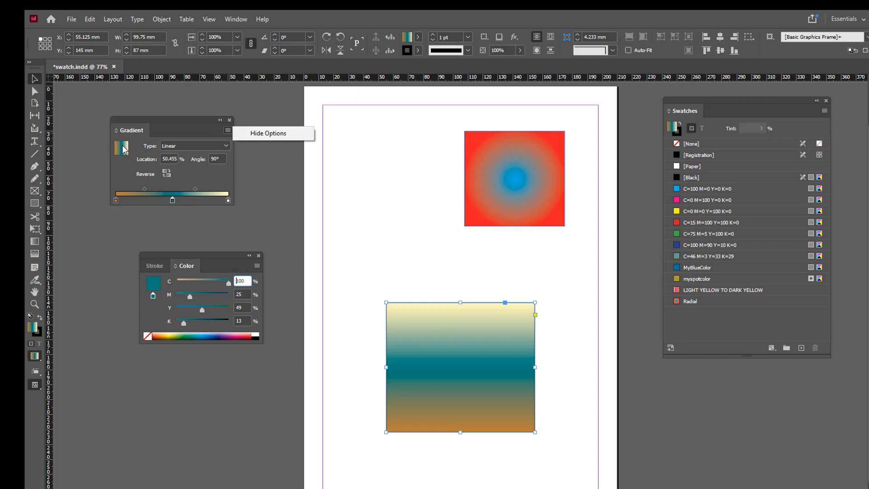
mouse_move(122, 147)
mouse_down()
mouse_move(159, 189)
mouse_move(122, 149)
mouse_up()
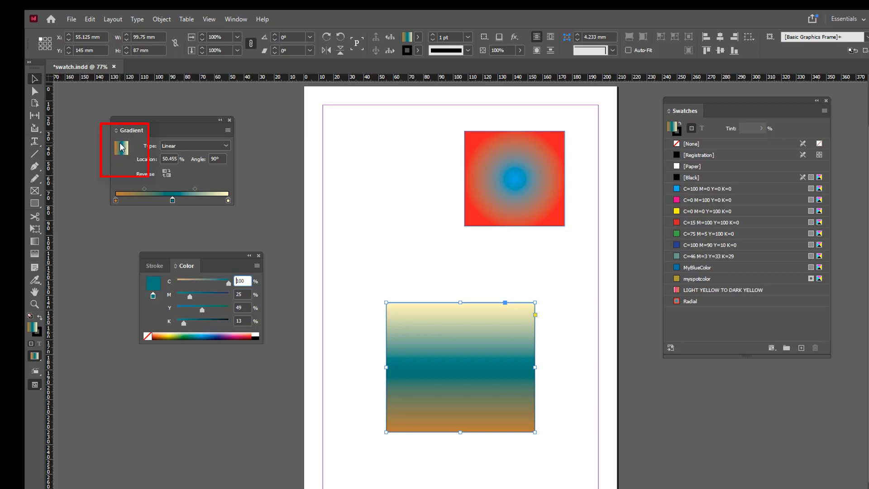
drag(121, 148, 679, 323)
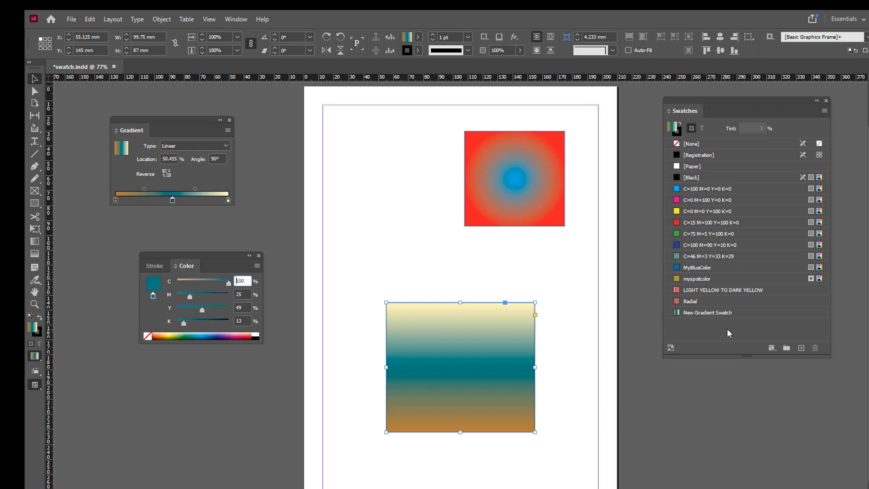
Rename the newly added gradient swatch as MyClientGradient in its swatch options
right_click(713, 313)
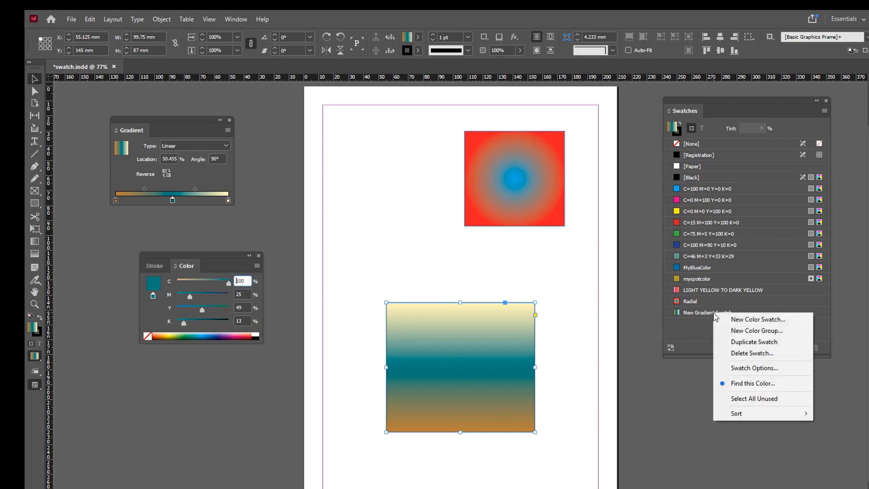
click(744, 369)
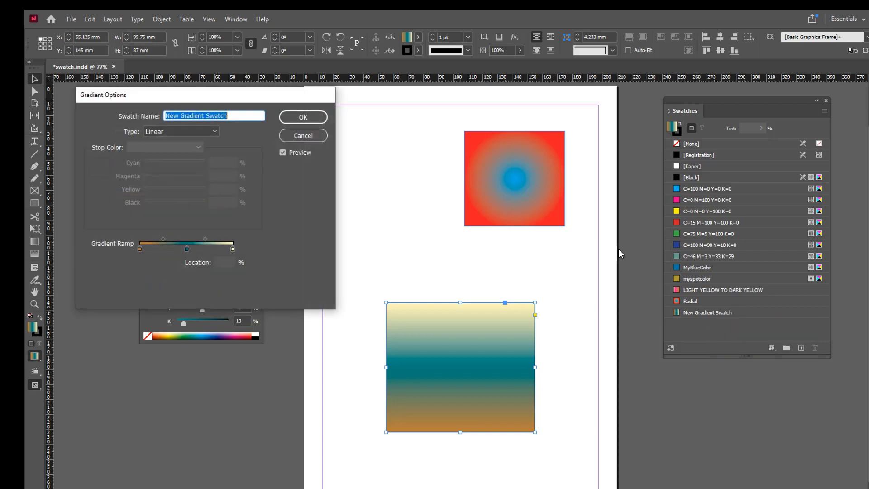
text(M)
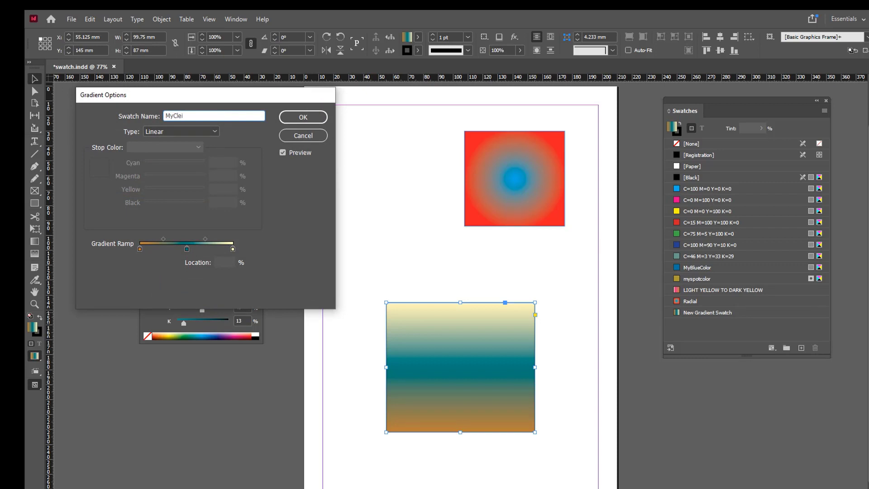
text(yClientGradient)
click(303, 117)
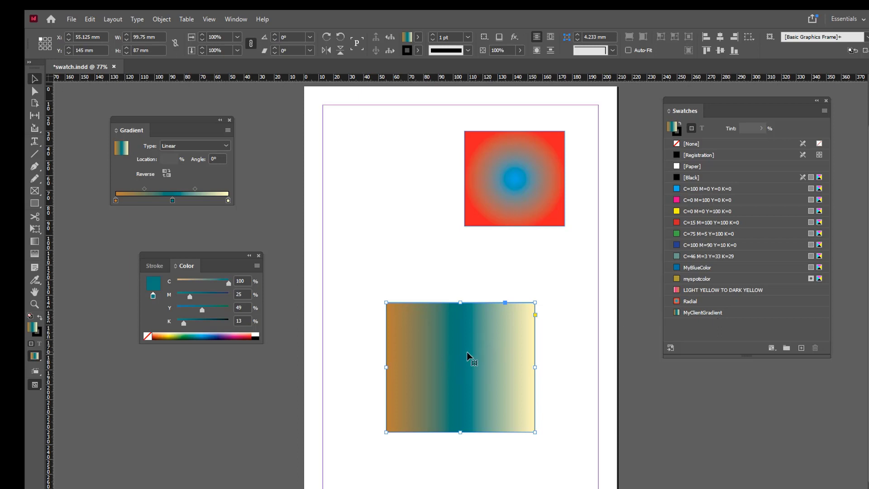
Set the rectangle's gradient angle to 90° and change it to -90°
drag(218, 158, 165, 152)
text(90)
key(Tab)
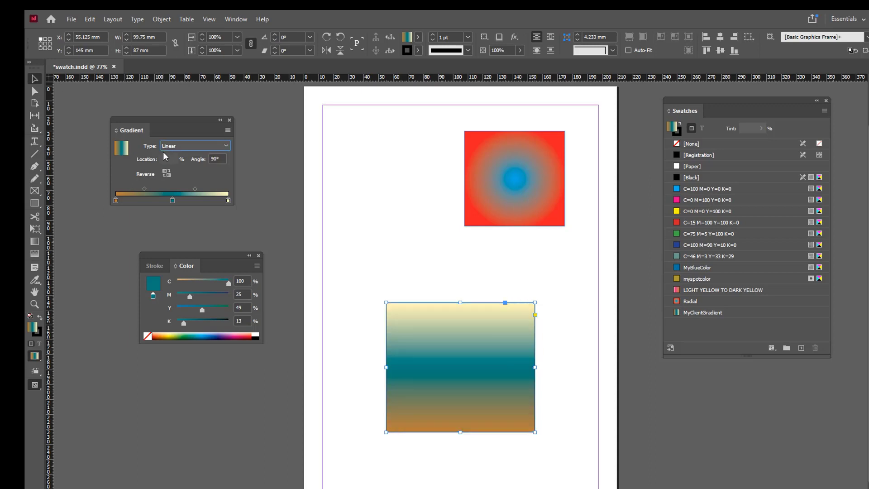
drag(221, 159, 155, 157)
text(-90)
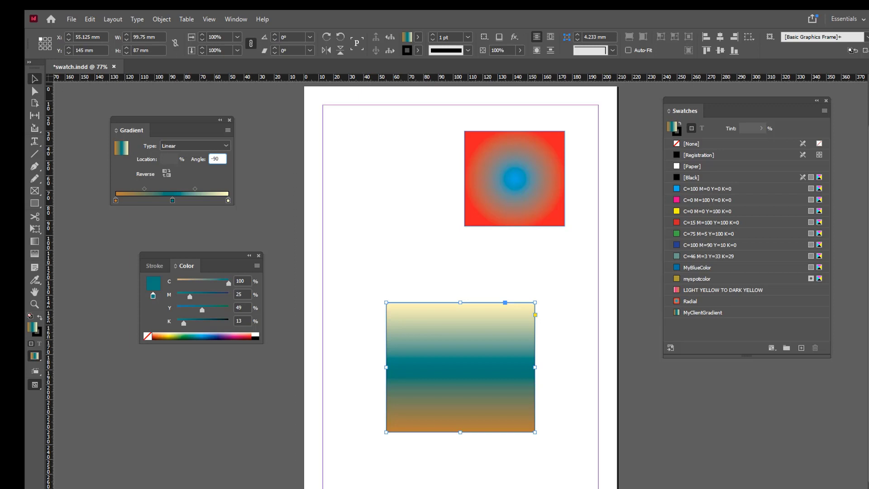
key(Tab)
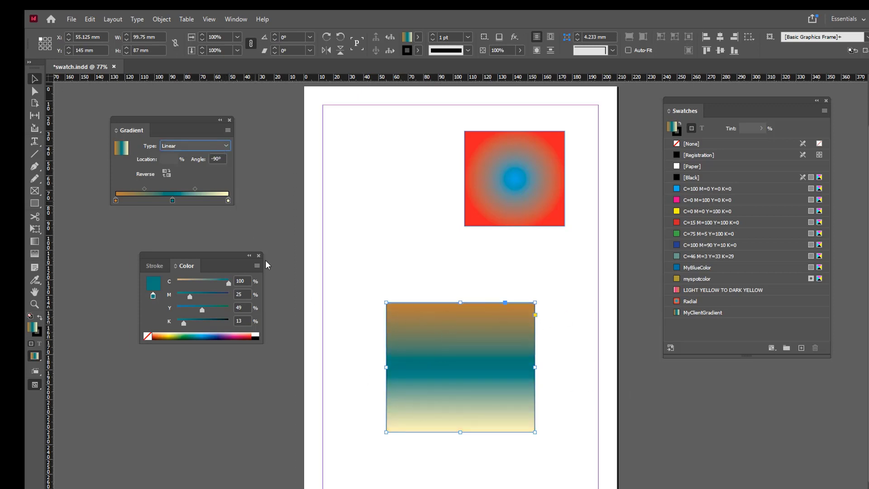
Move the rectangle to about X 70.5 mm, Y 117.5 mm and redraw its gradient diagonally from lower left to upper right with the Gradient Swatch tool
drag(493, 356, 515, 316)
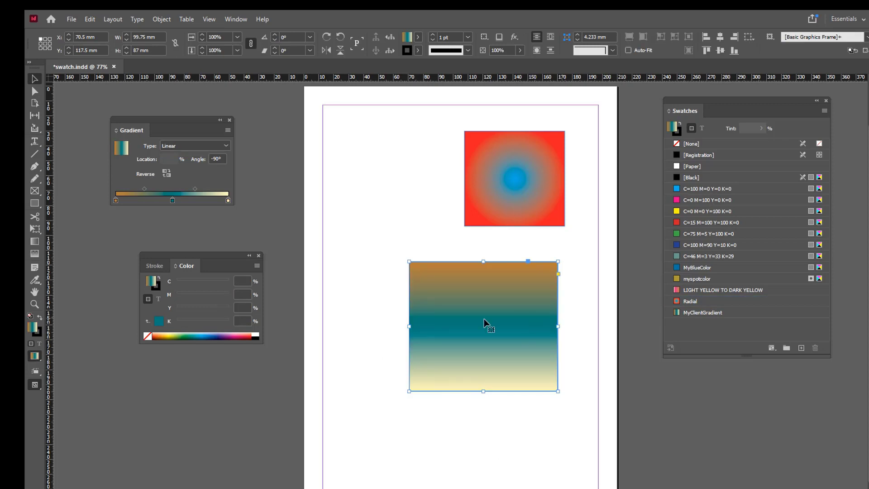
click(36, 243)
drag(410, 388, 550, 274)
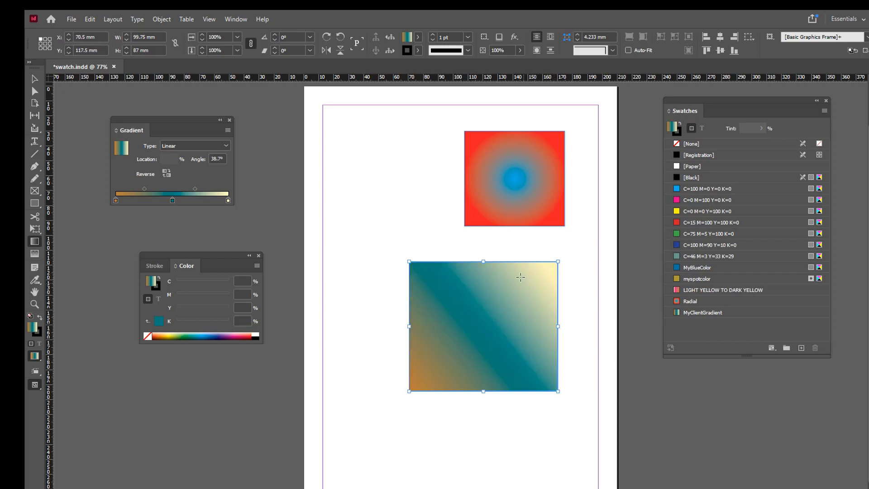
Redraw the gradient in several directions, ending at about -166°, and move the rectangle to about X -8.5 mm, Y 21 mm
drag(442, 217, 447, 301)
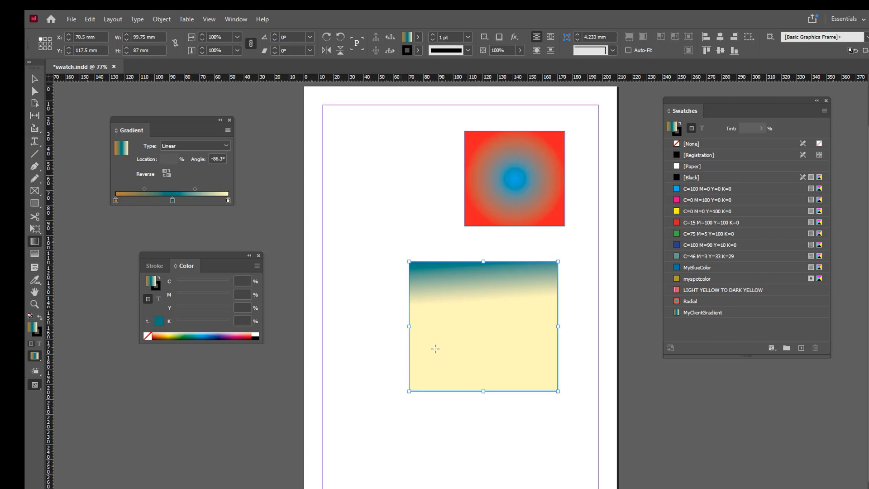
drag(388, 287, 518, 364)
drag(578, 306, 448, 311)
drag(456, 240, 491, 338)
drag(547, 428, 521, 332)
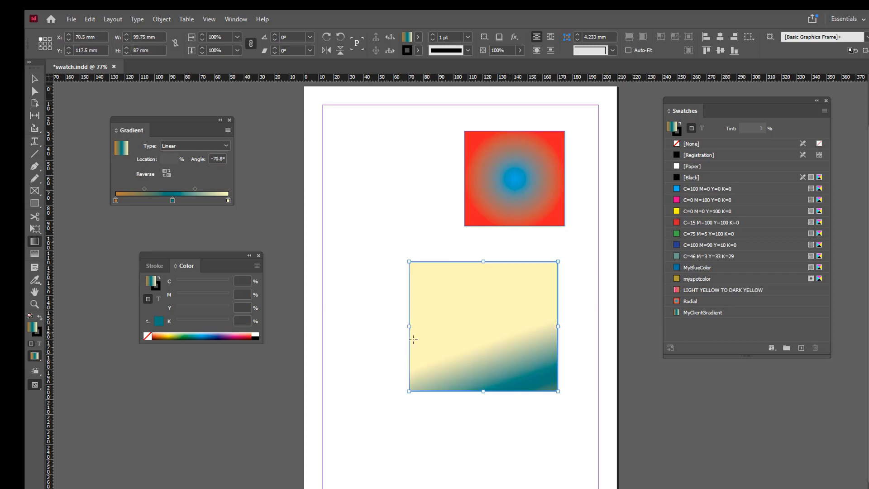
drag(365, 350, 495, 326)
drag(435, 231, 474, 350)
drag(576, 291, 362, 194)
key(v)
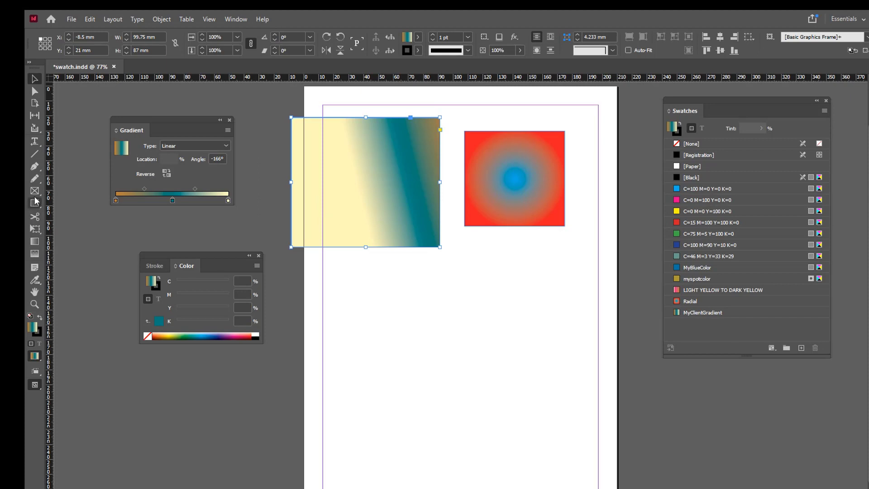
Create a text frame about 139.5 mm wide and 67 mm high below the rectangles with the text LINEAR GRADIENT
click(36, 144)
right_click(36, 144)
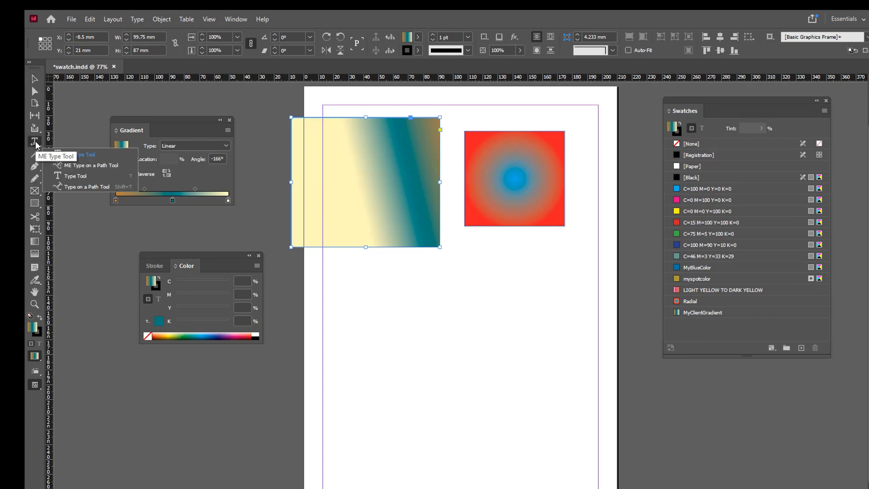
click(77, 174)
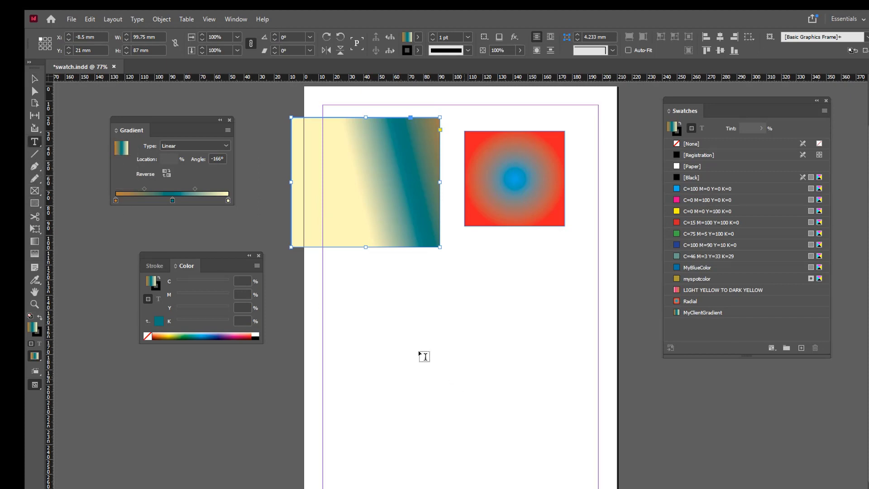
drag(349, 317, 557, 416)
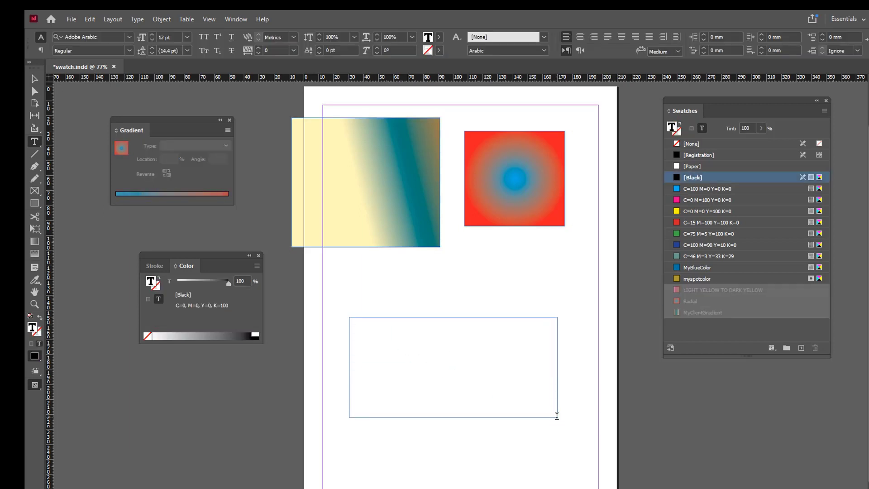
text(LINDER)
key(BackSpace)
key(BackSpace)
key(BackSpace)
text(NEAR GRADIENT)
Format all the LINEAR GRADIENT text in Bauhaus 93 at 60 pt
key(ctrl+a)
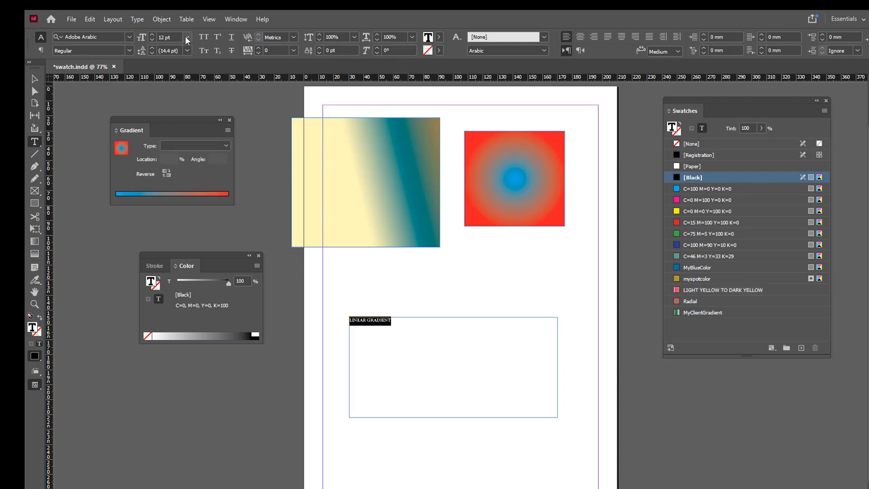
click(188, 38)
click(180, 194)
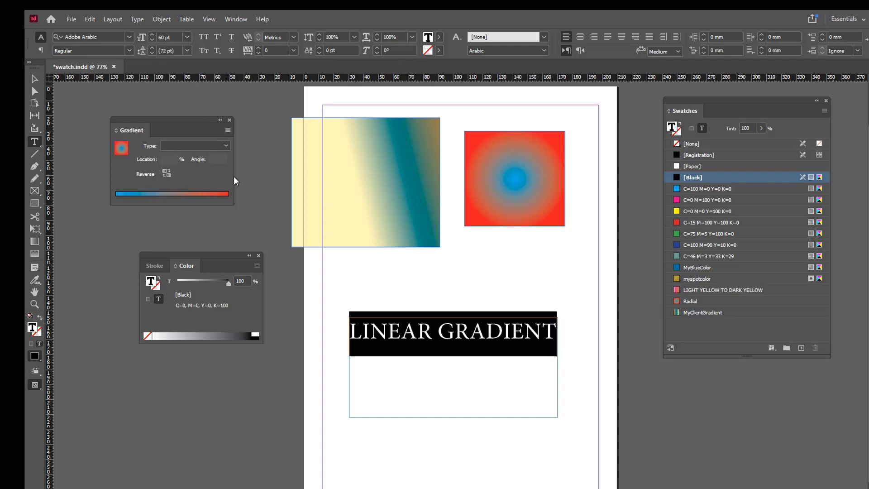
click(129, 37)
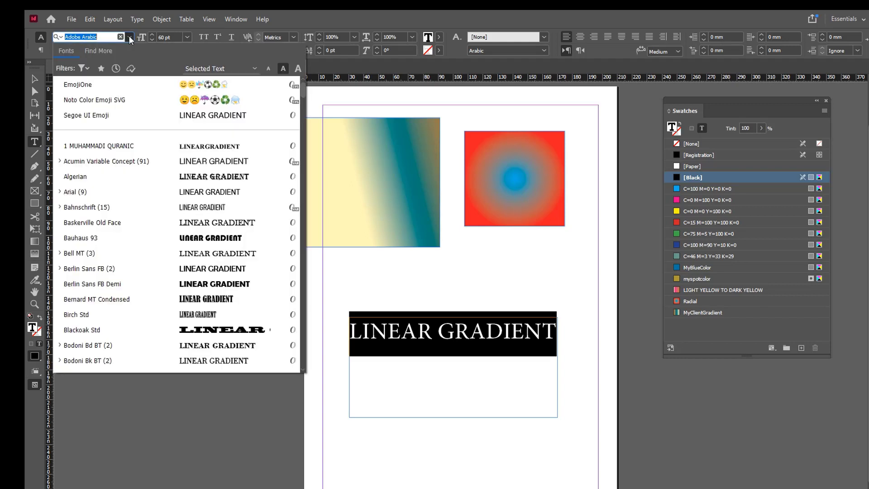
click(107, 237)
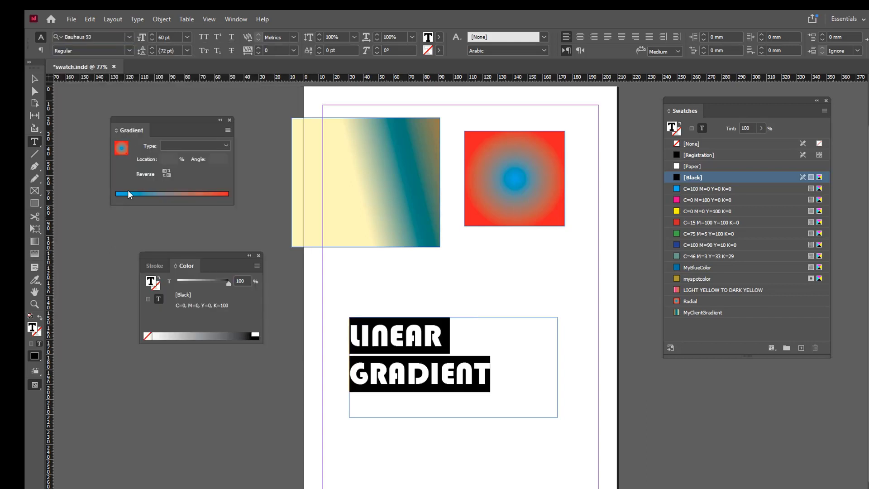
Increase the text frame's height to about 103 mm and move it to about X 27.5 mm, Y 133 mm
click(36, 80)
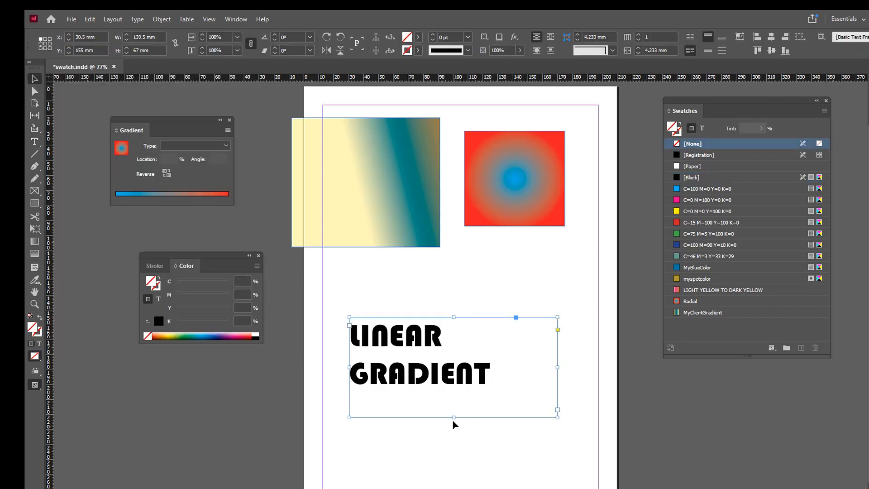
drag(454, 417, 450, 471)
drag(423, 386, 419, 353)
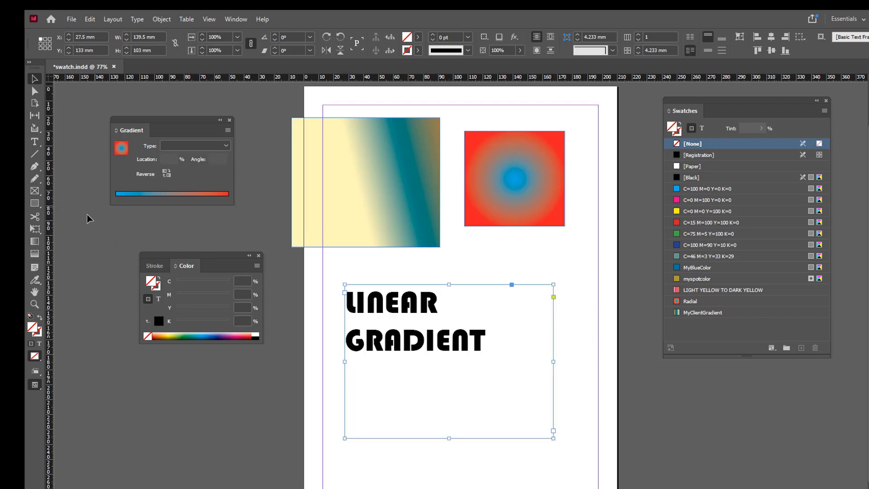
click(36, 142)
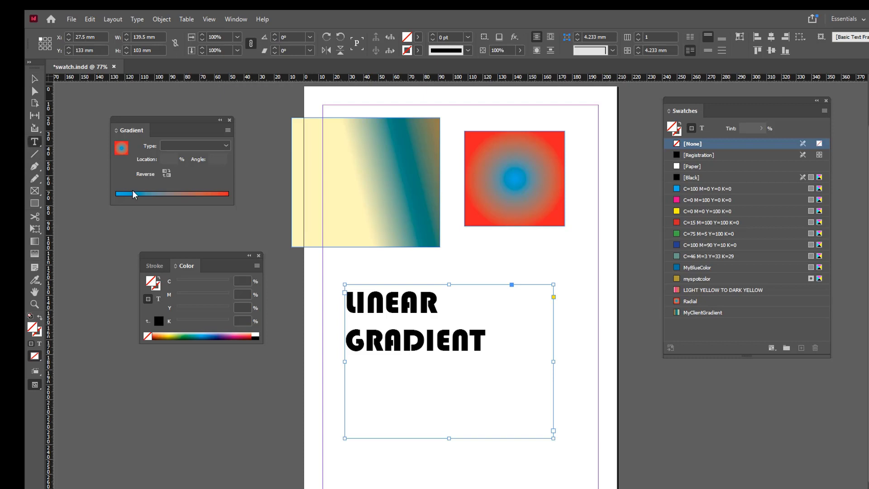
Apply the MyClientGradient swatch to all of the LINEAR GRADIENT text
drag(491, 345, 326, 288)
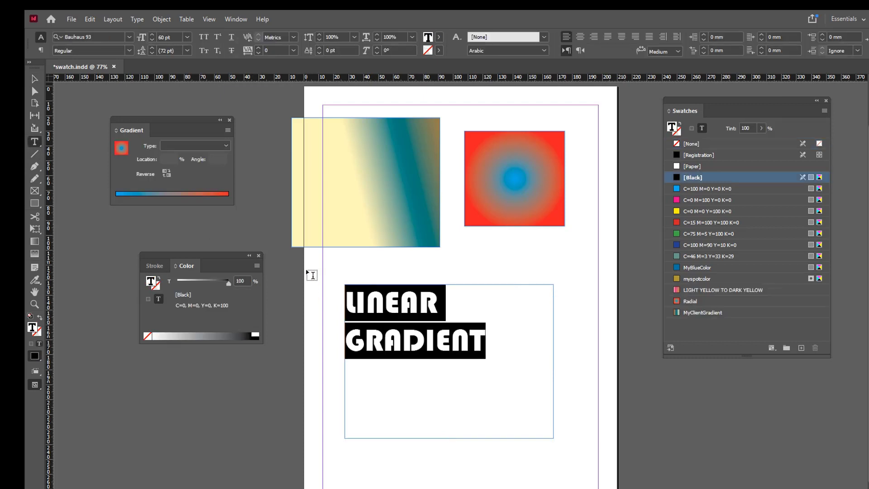
click(704, 313)
click(402, 342)
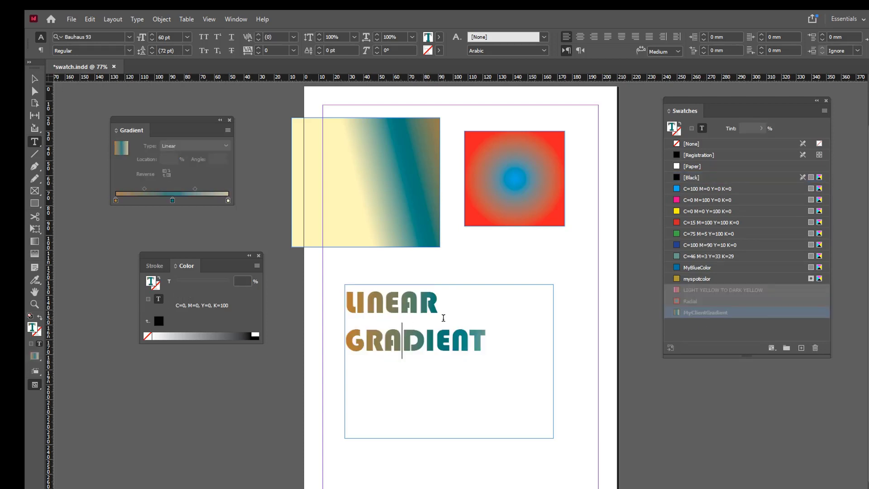
key(Escape)
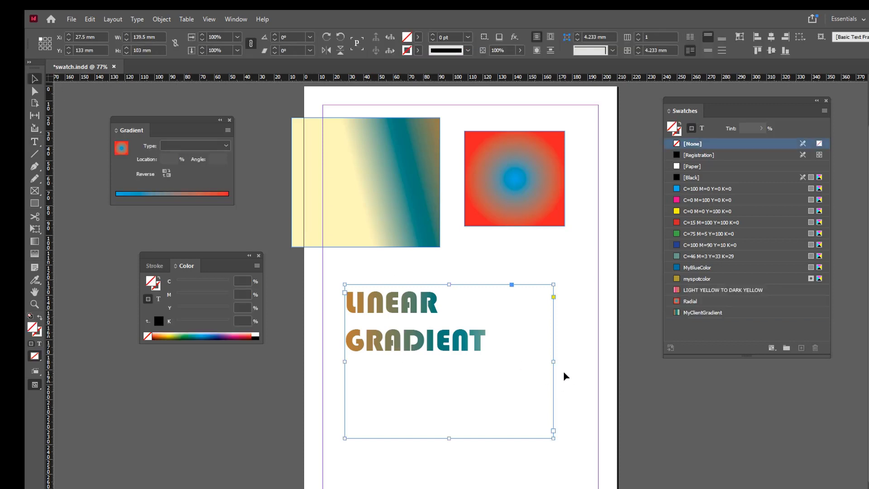
Move the text frame to about X 12.7 mm, Y 132 mm and try several widths, ending at about 184.6 mm
drag(554, 362, 486, 362)
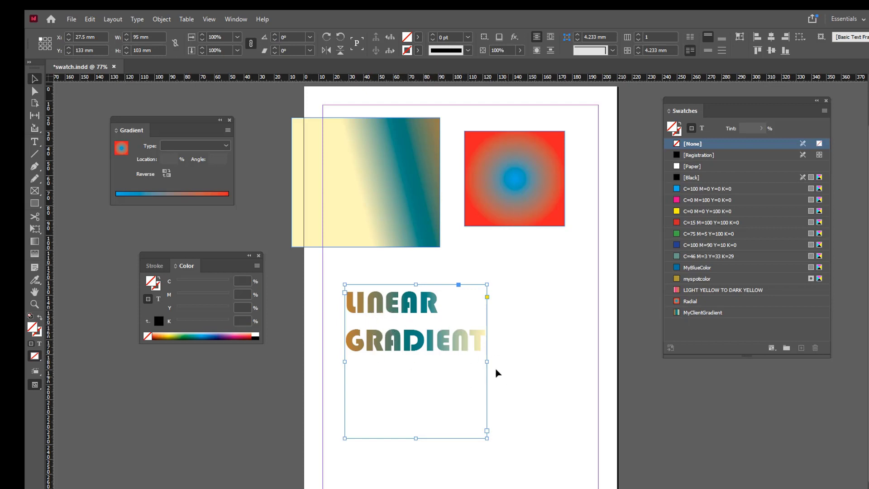
drag(439, 347, 417, 345)
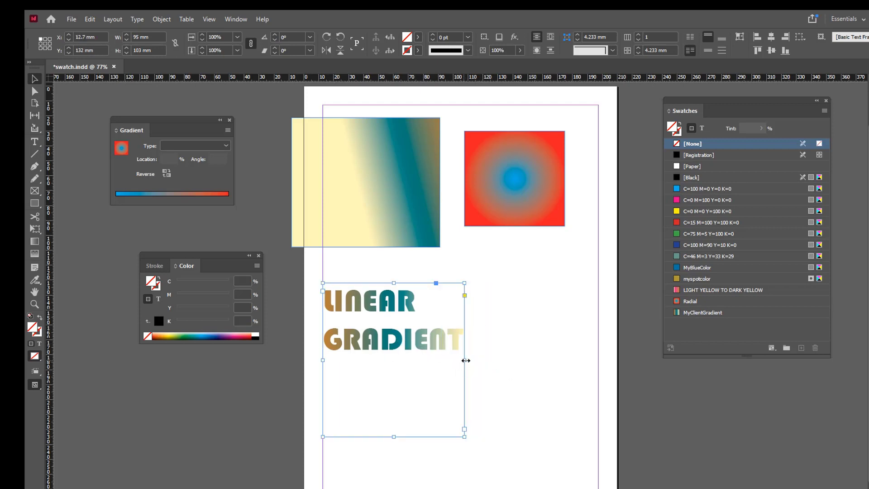
drag(465, 360, 658, 358)
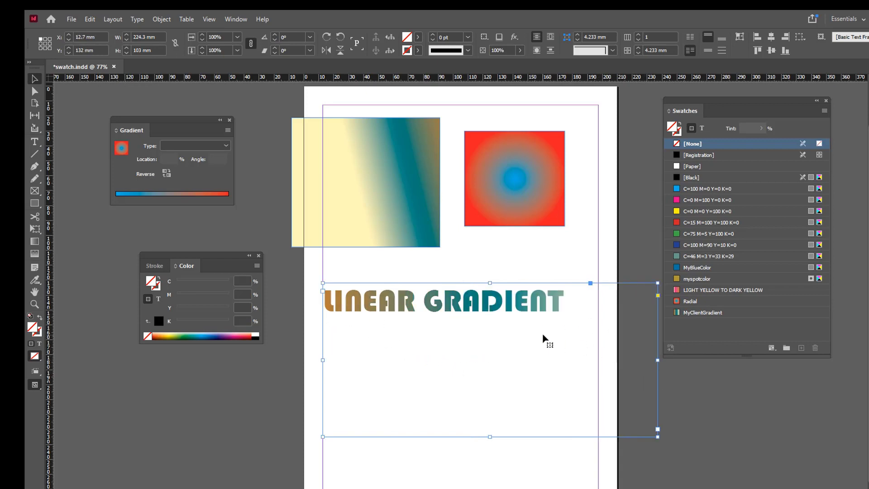
key(ctrl+z)
Insert a line break before GRADIENT and narrow the text frame to about 94.8 mm
click(35, 141)
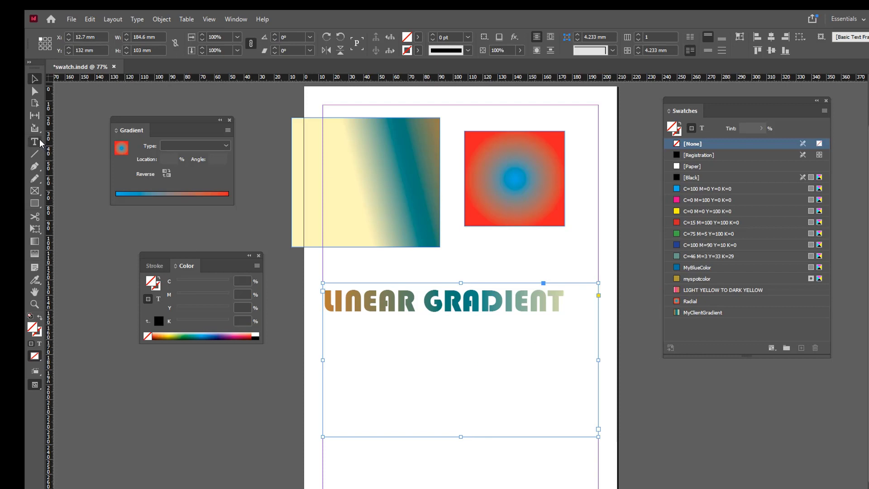
click(424, 304)
key(Return)
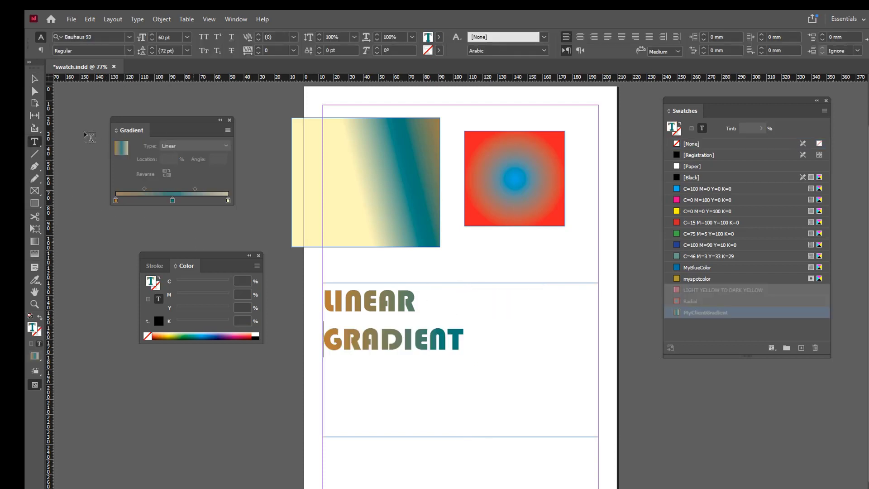
click(33, 80)
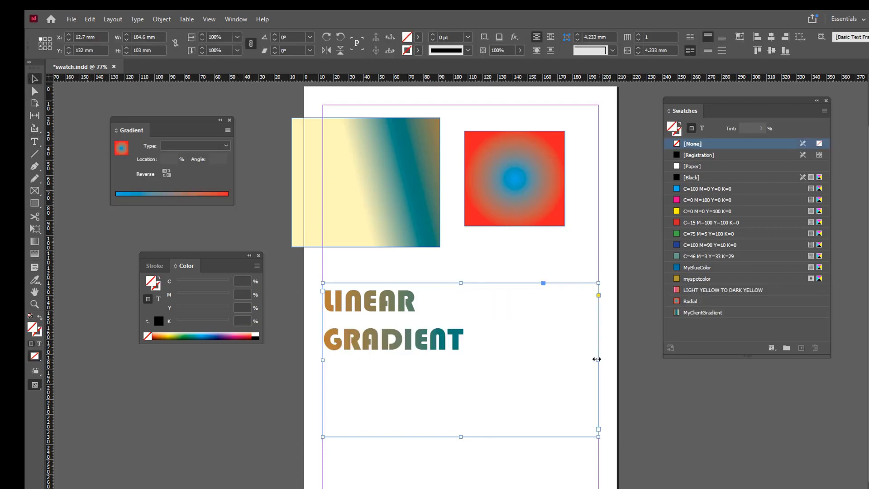
drag(597, 359, 465, 355)
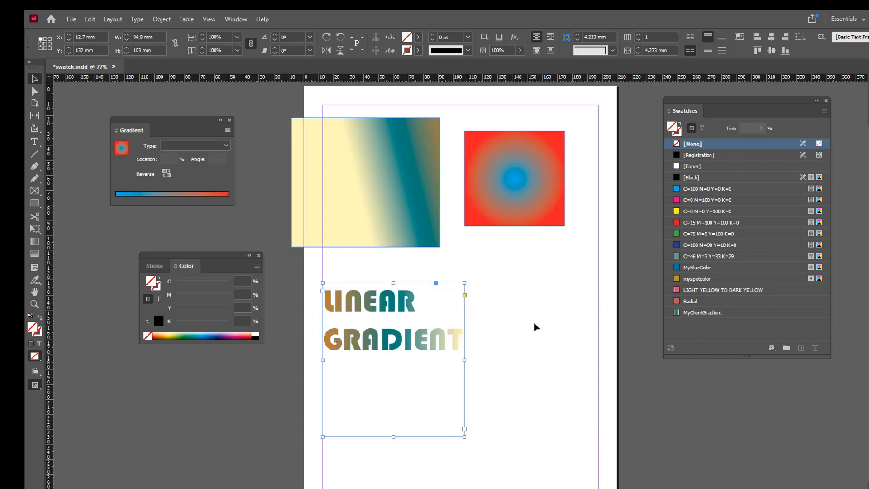
Examine the gradient ramp and its colour stops in the options of the MyClientGradient swatch
right_click(699, 313)
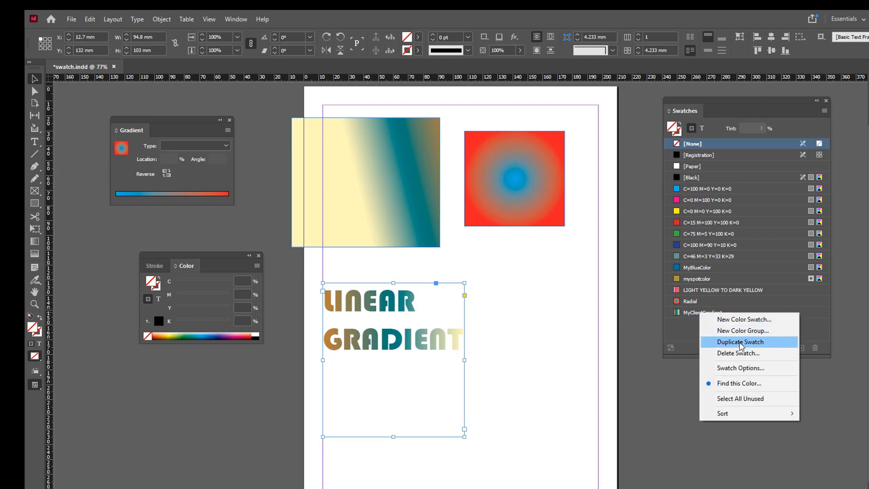
click(724, 367)
drag(286, 95, 756, 93)
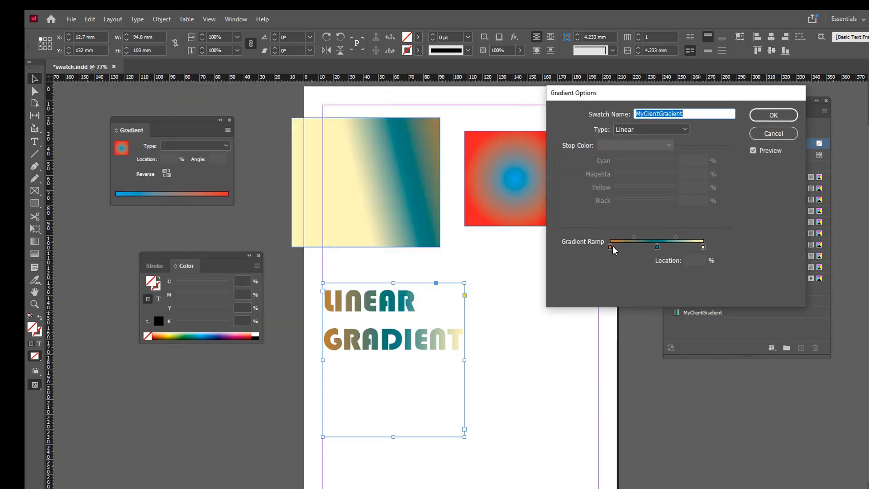
click(771, 139)
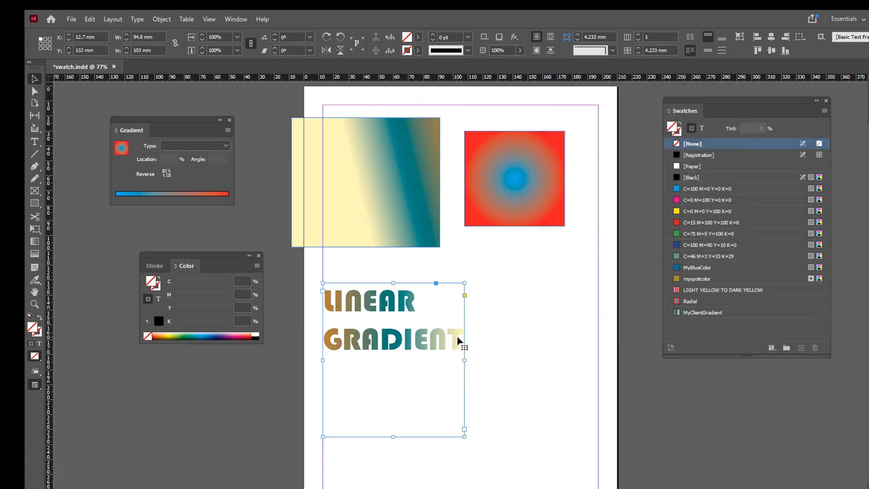
Resize the text frame to about 145.3 mm and again to about 97 mm wide, shifting it rightward on the page below the rectangles
drag(464, 360, 540, 362)
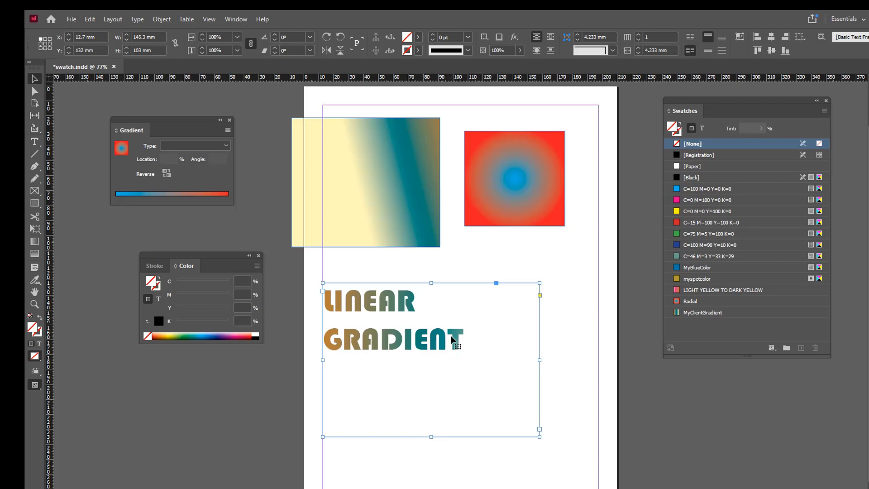
drag(368, 286, 380, 285)
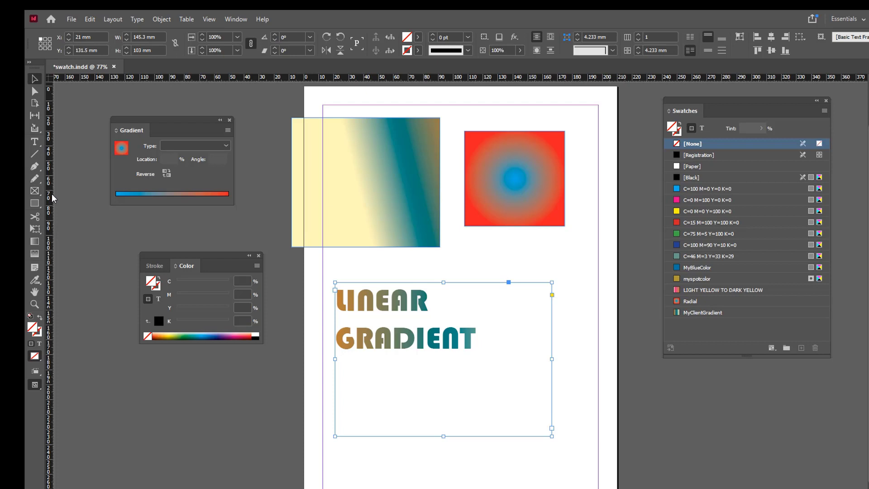
click(36, 142)
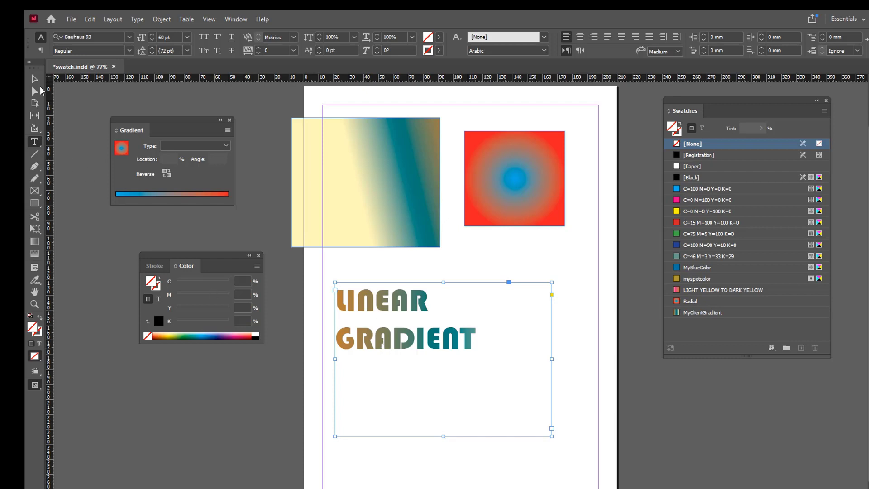
key(Escape)
drag(552, 360, 480, 359)
drag(421, 337, 488, 331)
Apply the Radial swatch to only the letter D in the word GRADIENT
click(34, 141)
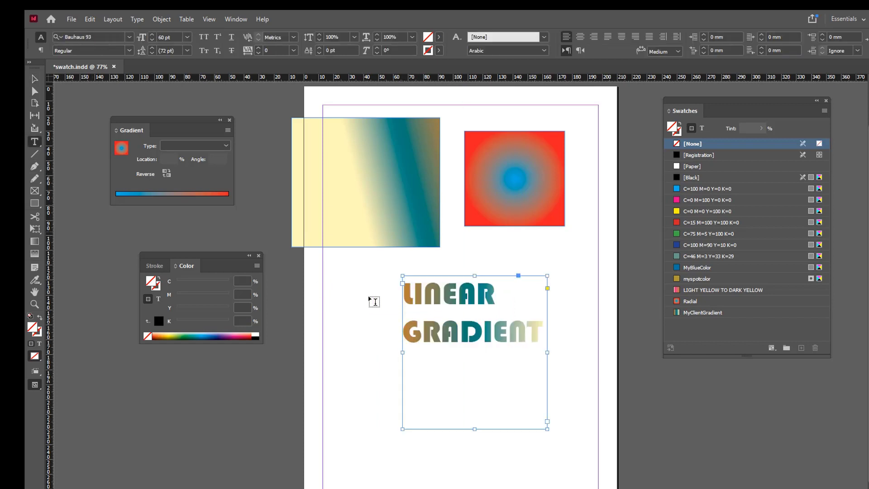
drag(464, 329, 483, 330)
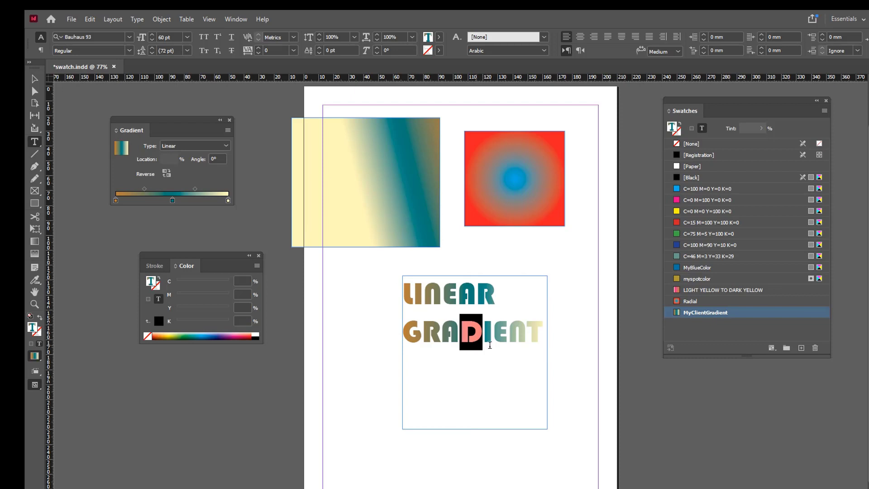
click(679, 300)
click(493, 346)
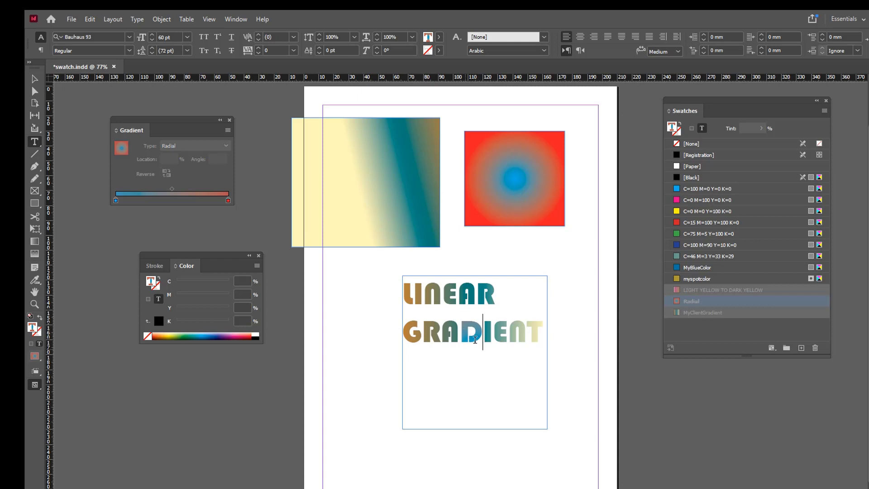
drag(534, 334, 361, 274)
click(450, 309)
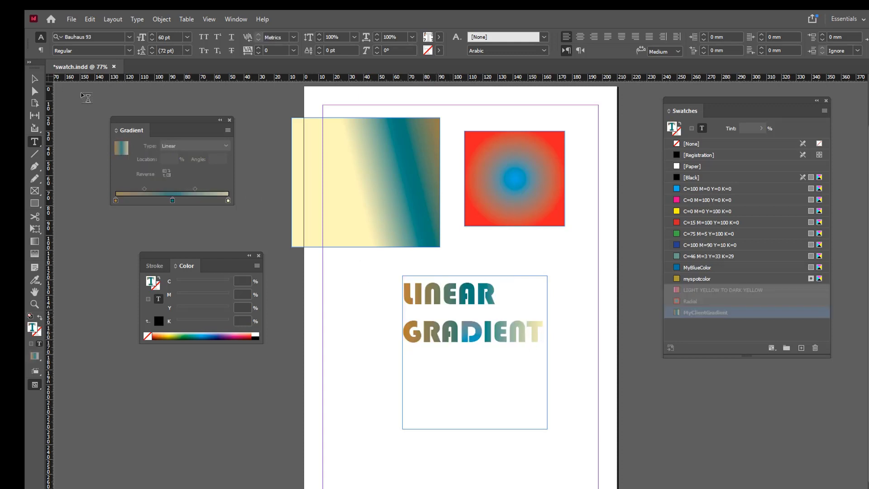
Move the text frame to about X 35 mm, Y 115 mm and enlarge it to about 162.3 mm by 164.5 mm
click(35, 79)
drag(465, 324, 418, 306)
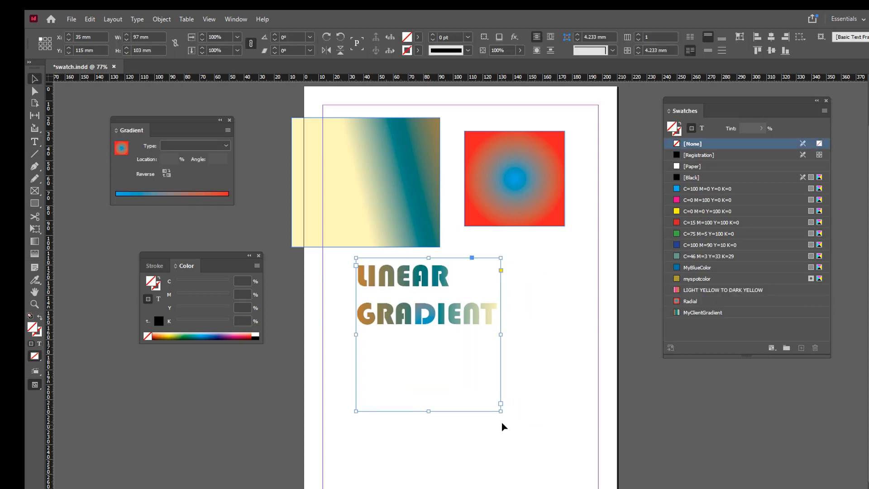
drag(501, 412, 599, 488)
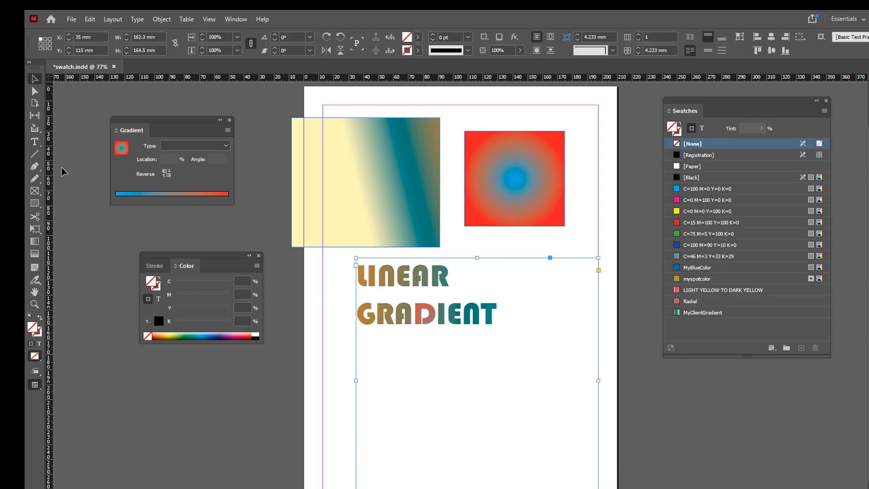
Set the font size of all the LINEAR GRADIENT text to 100 pt
click(34, 142)
drag(497, 317, 340, 263)
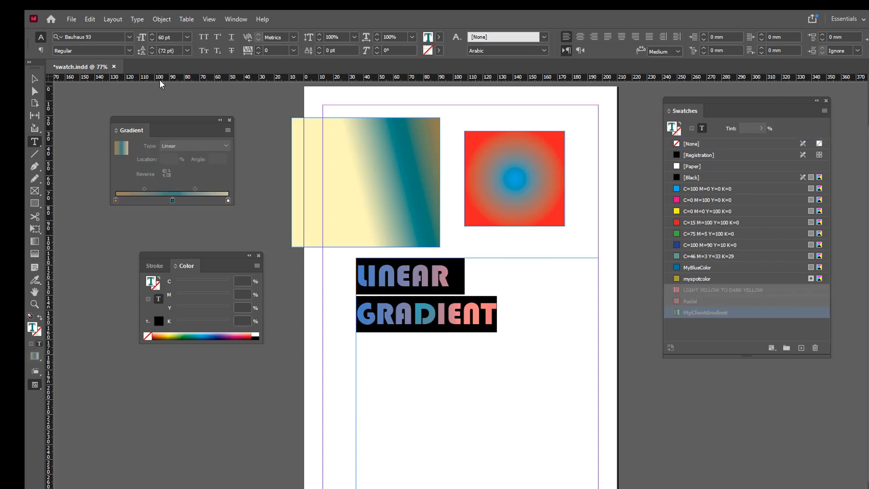
click(151, 36)
click(151, 36)
click(151, 35)
click(151, 36)
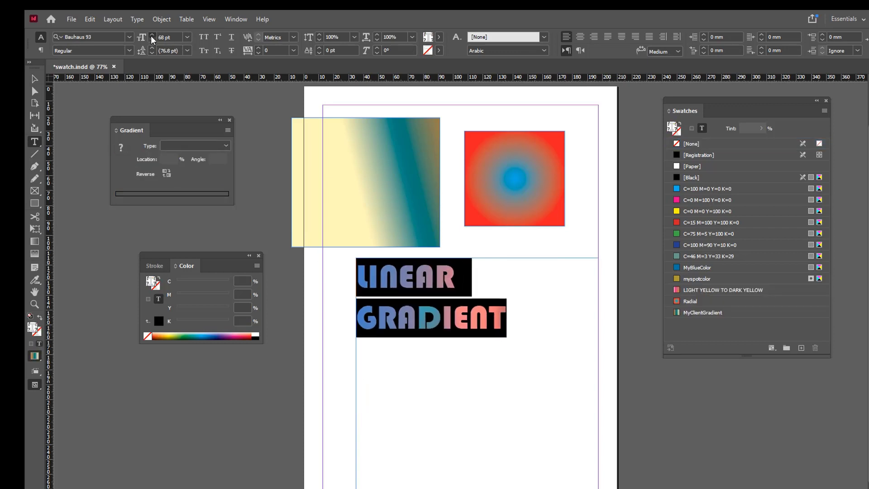
click(151, 36)
click(151, 35)
click(151, 36)
click(151, 36)
click(151, 35)
click(152, 35)
click(151, 36)
click(152, 36)
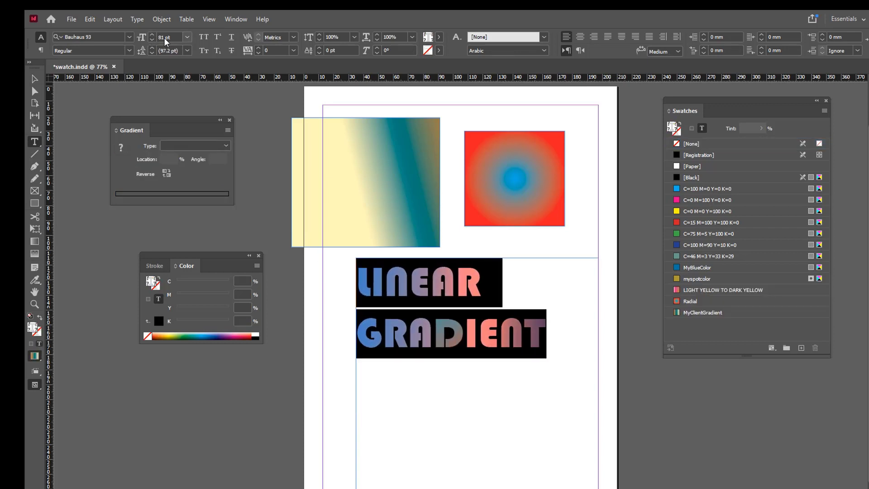
drag(172, 38, 135, 35)
text(100)
key(Return)
click(431, 351)
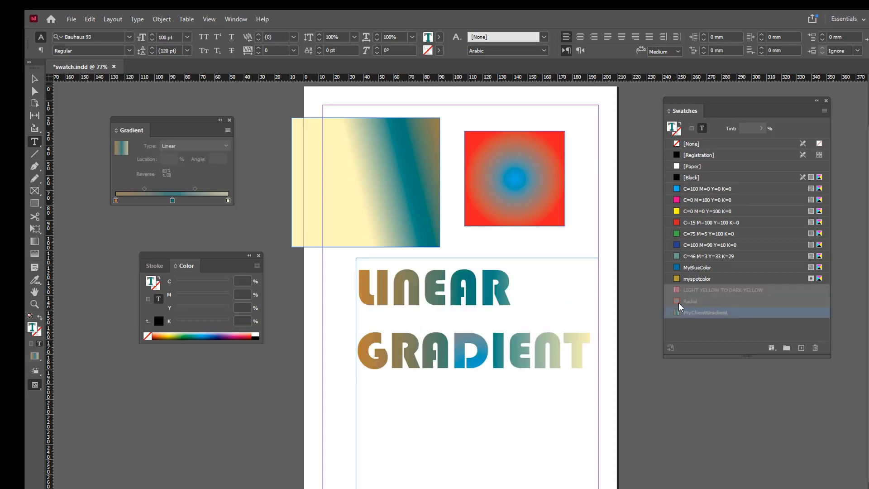
Redraw the linear gradient diagonally across only the letter G of GRADIENT at about 59.6° with the Gradient Swatch tool
drag(453, 351, 484, 351)
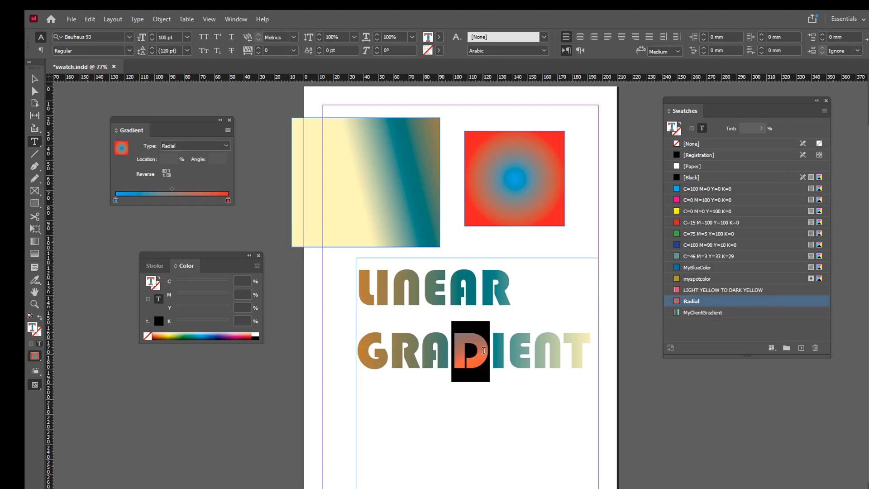
click(438, 360)
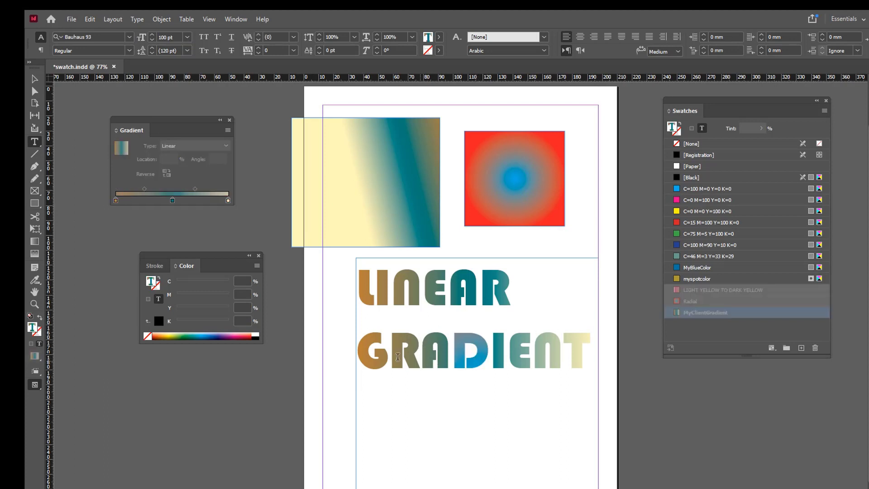
drag(357, 358, 389, 361)
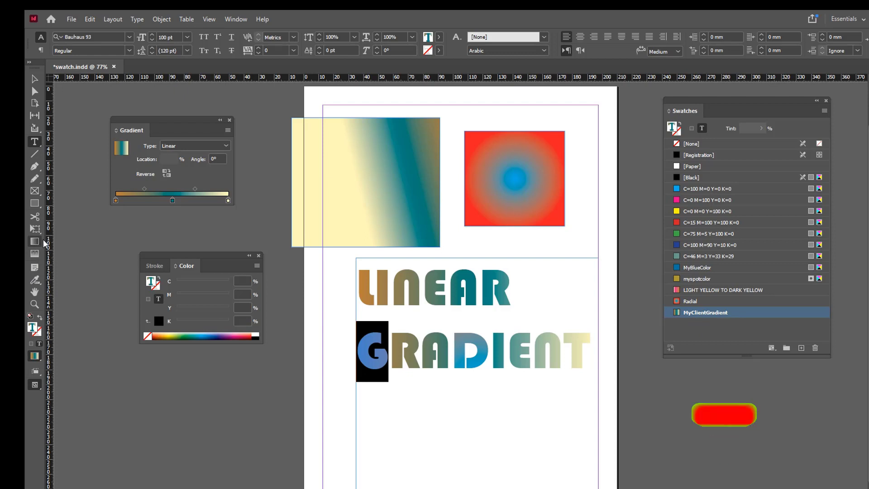
click(35, 243)
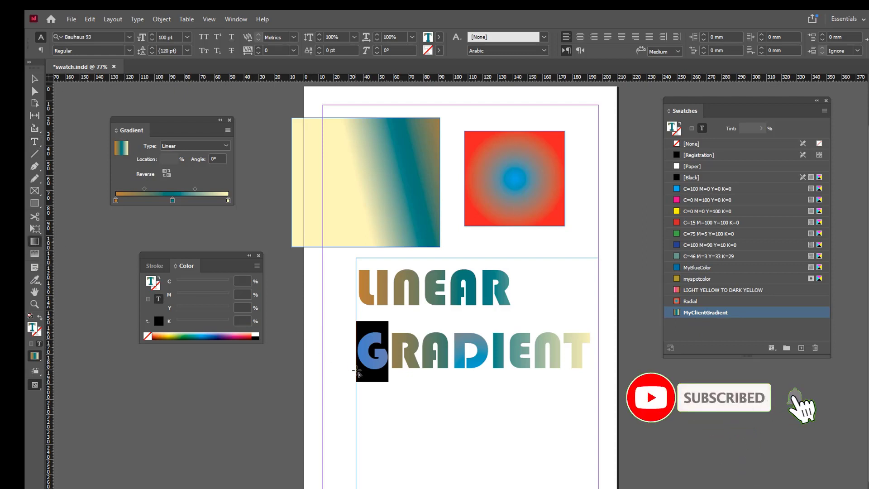
drag(361, 375, 382, 340)
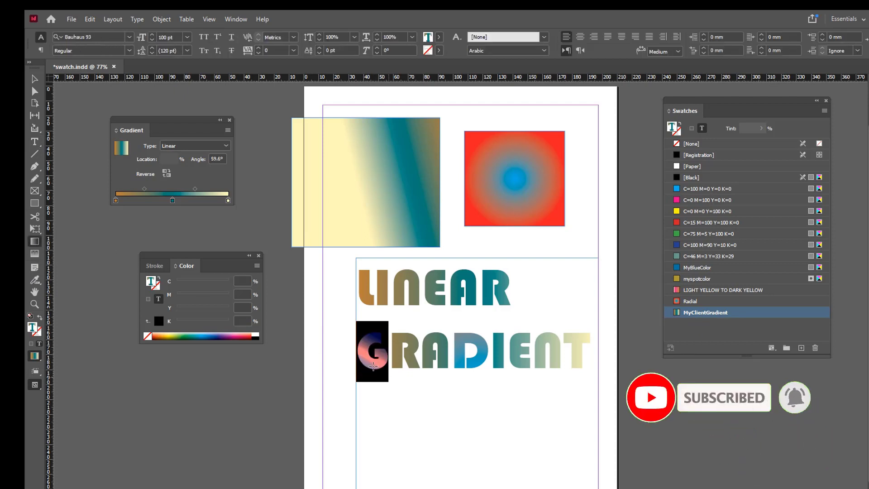
click(35, 79)
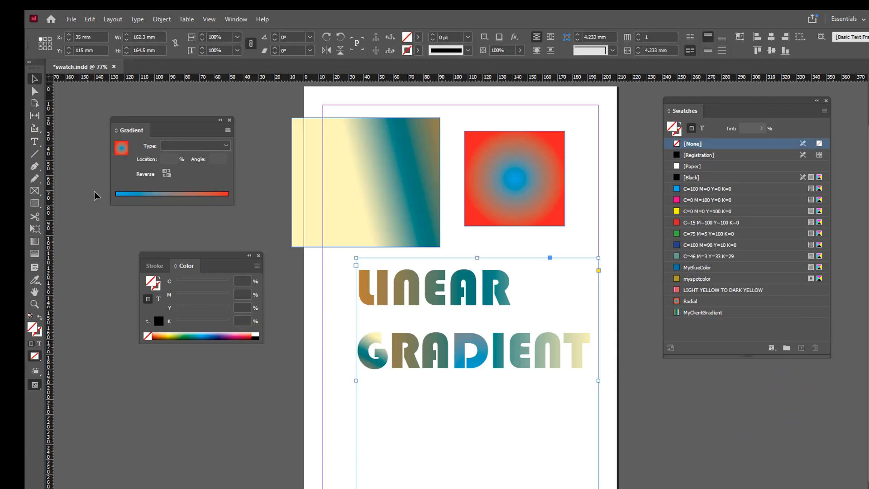
Apply the Radial swatch to the letter N of LINEAR and redraw its gradient from the letter's right side up to its upper-right corner
click(35, 142)
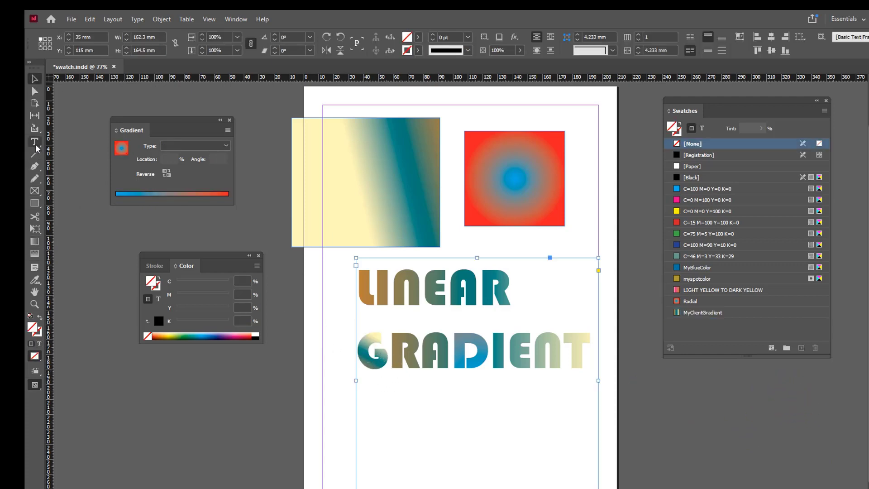
click(393, 289)
drag(392, 289, 423, 291)
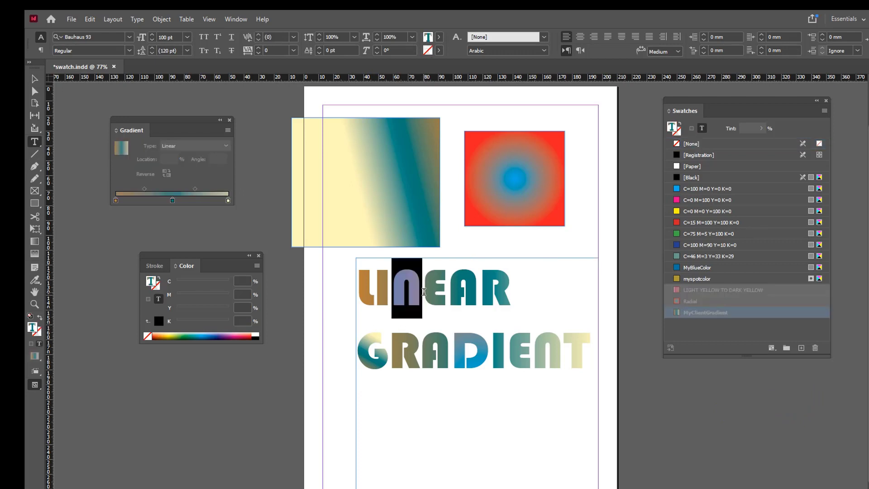
click(701, 303)
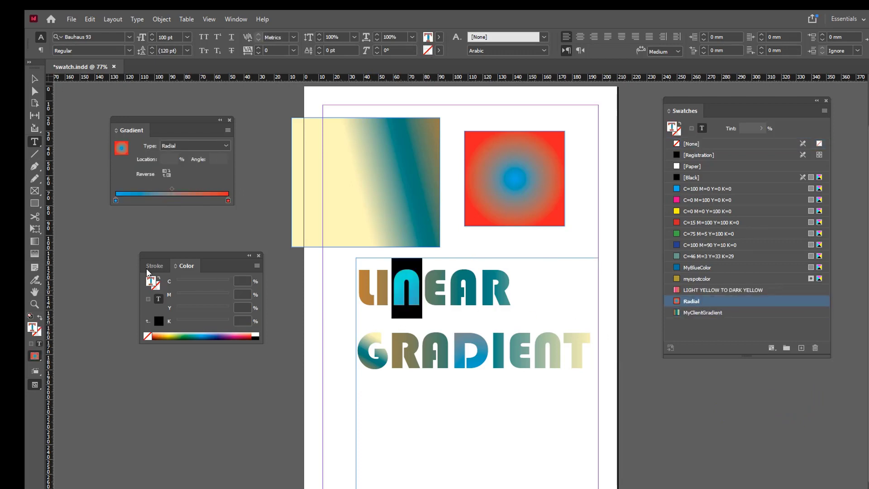
click(34, 241)
drag(412, 288, 421, 272)
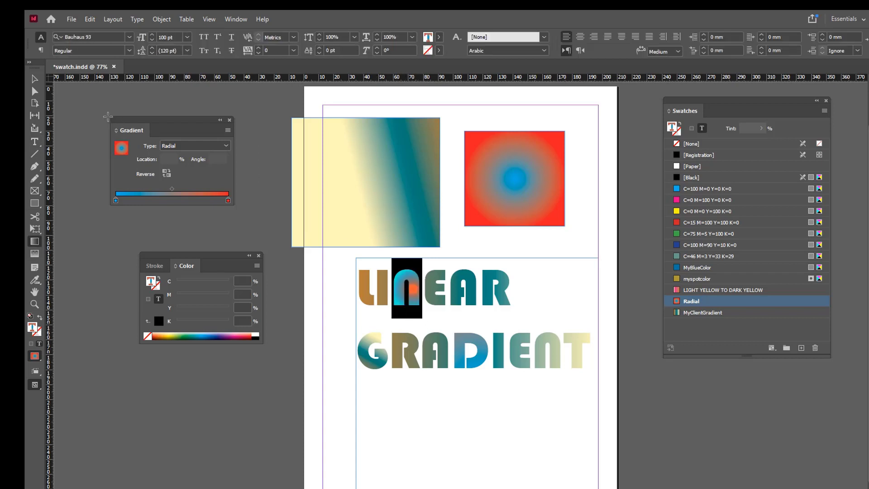
click(34, 79)
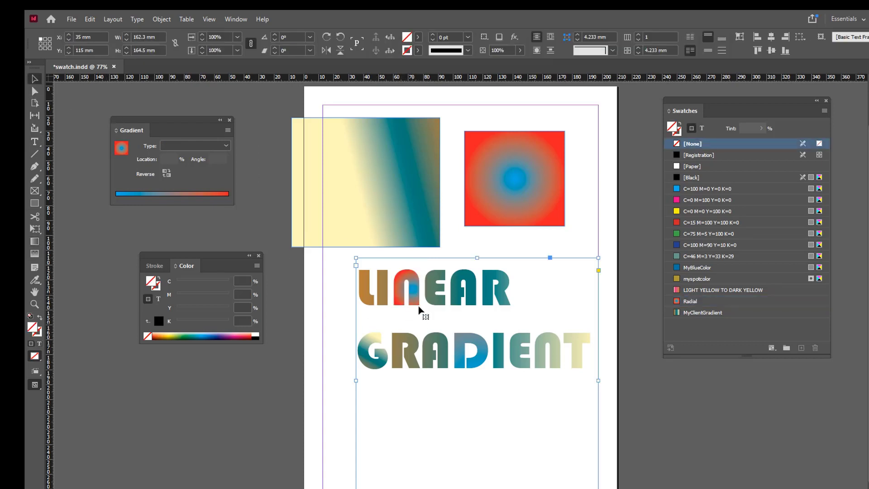